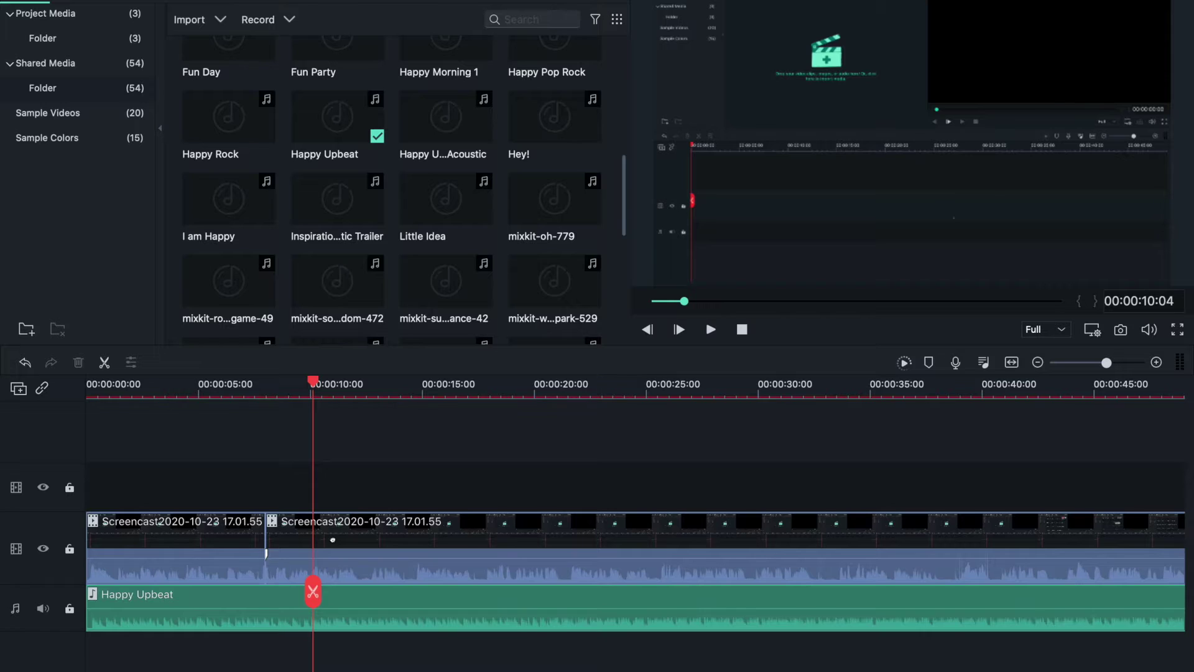
Split the screencast clip at 00:00:16:13 and open Crop and Zoom for the new third piece.
click(416, 522)
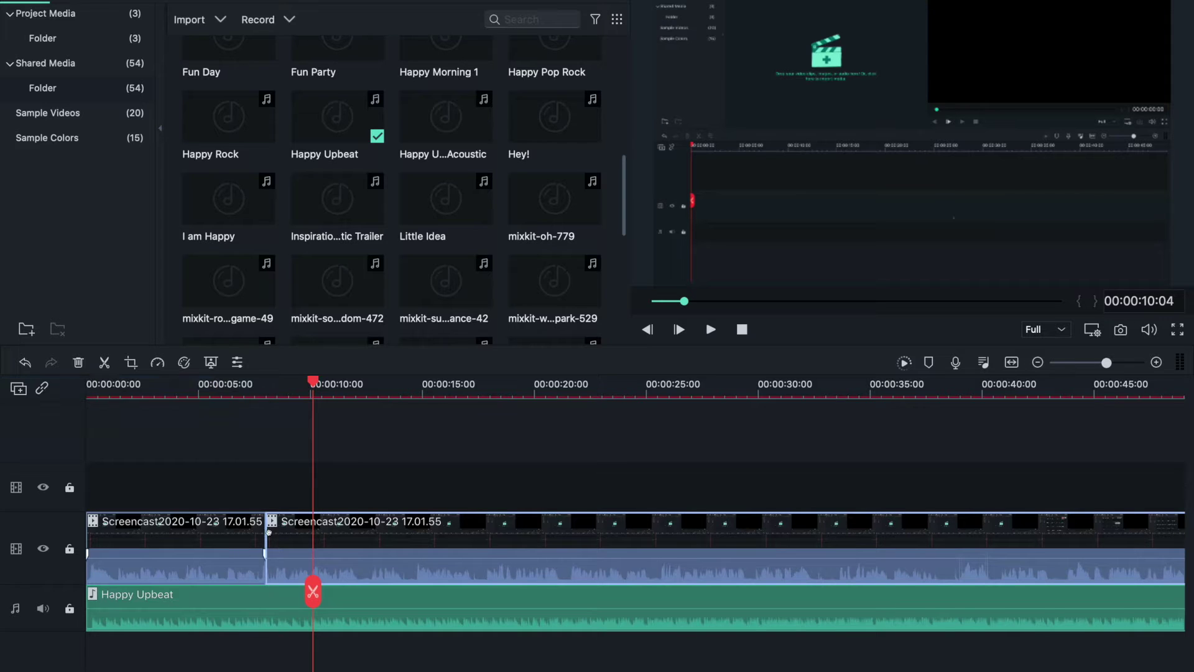
drag(312, 590, 430, 591)
drag(509, 595, 446, 547)
mouse_move(453, 549)
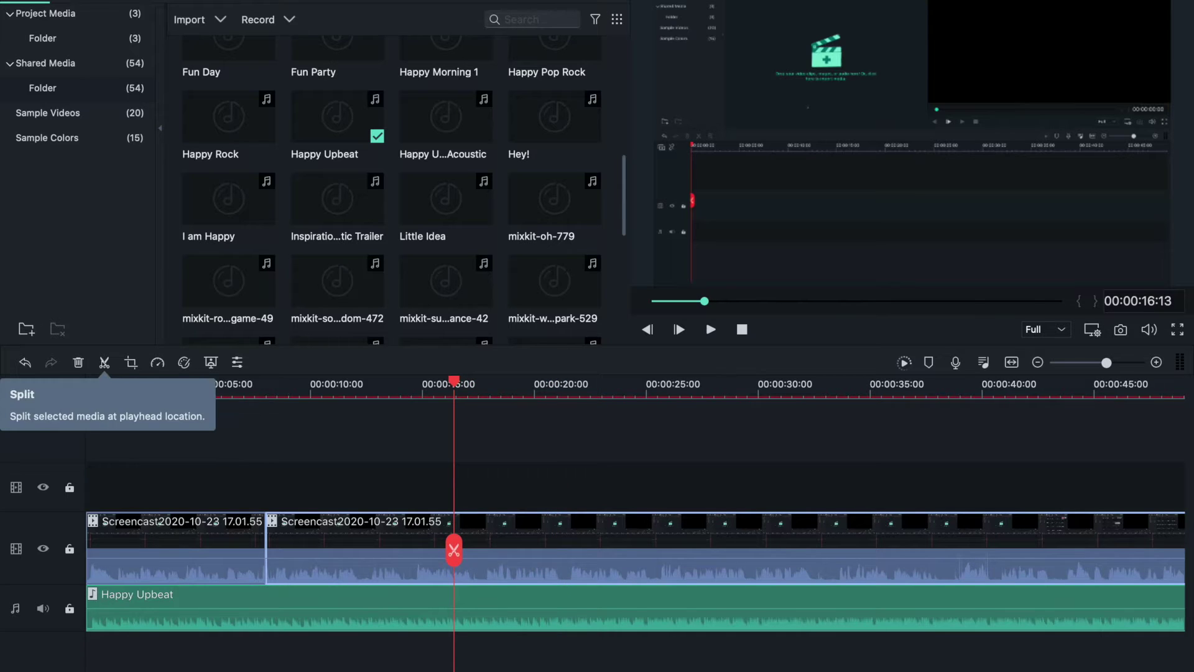
click(453, 550)
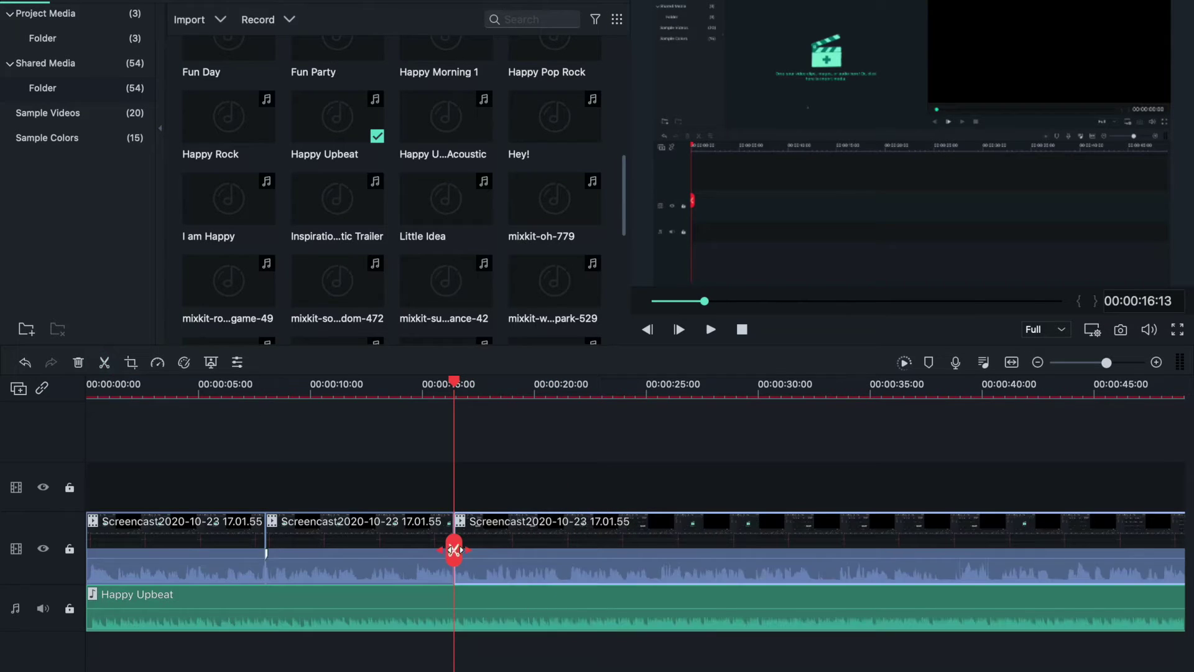
click(520, 547)
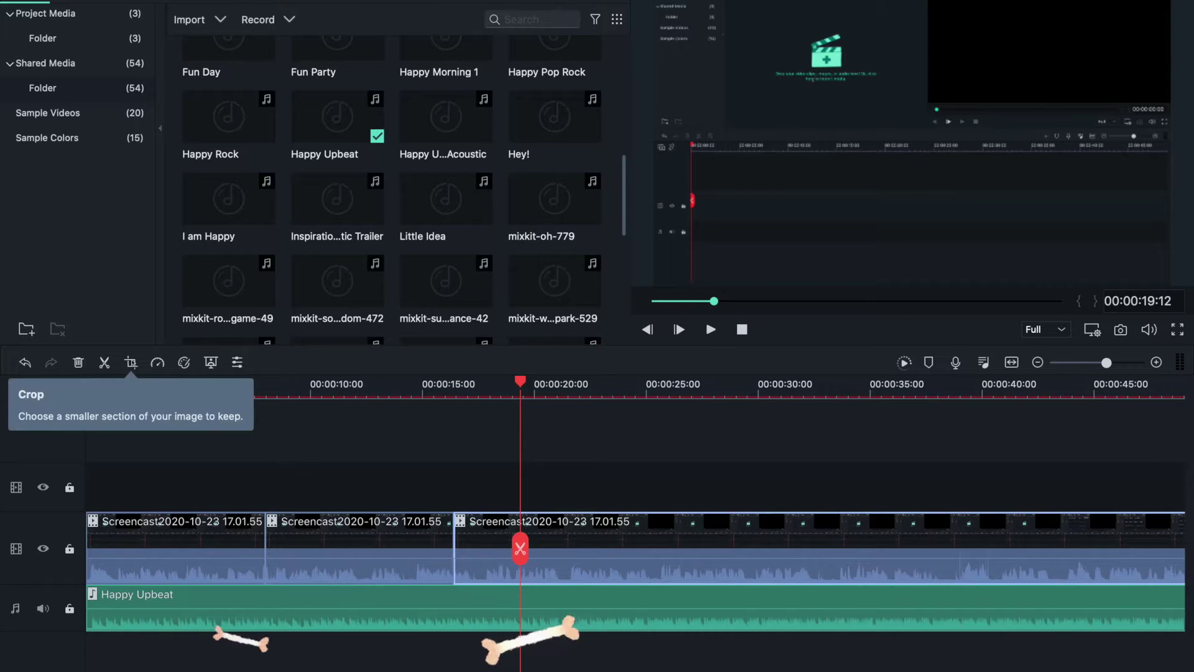
click(130, 362)
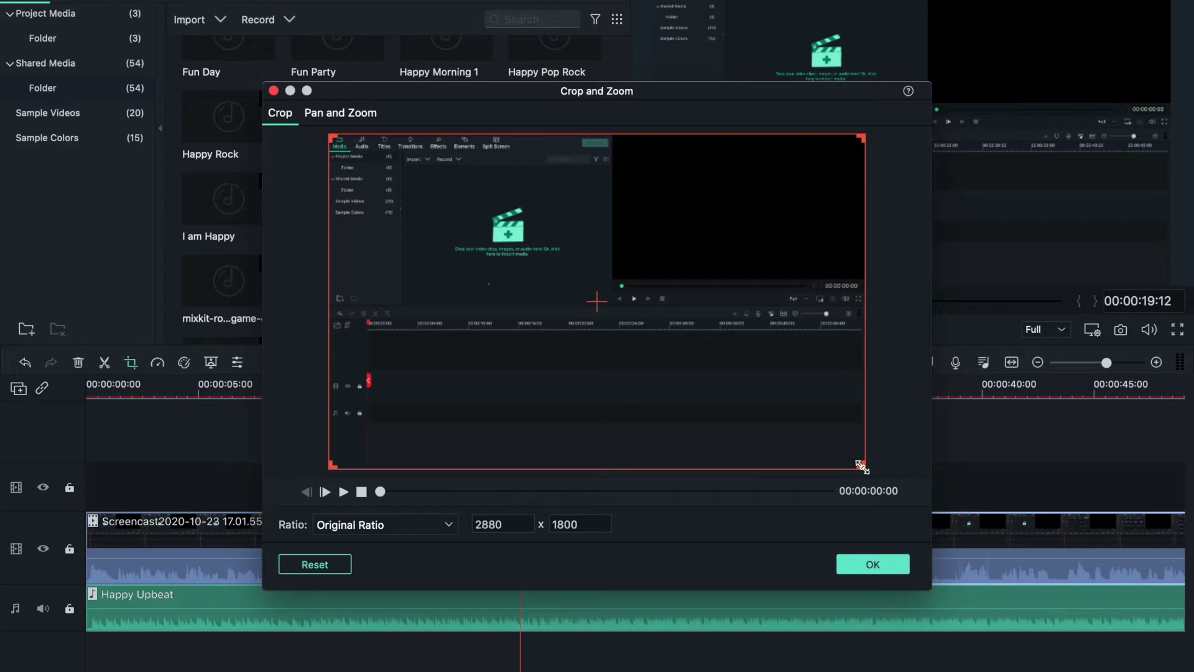
Crop the third clip to 1528 x 955, centre its pan-and-zoom start frame, and apply.
drag(856, 465, 610, 374)
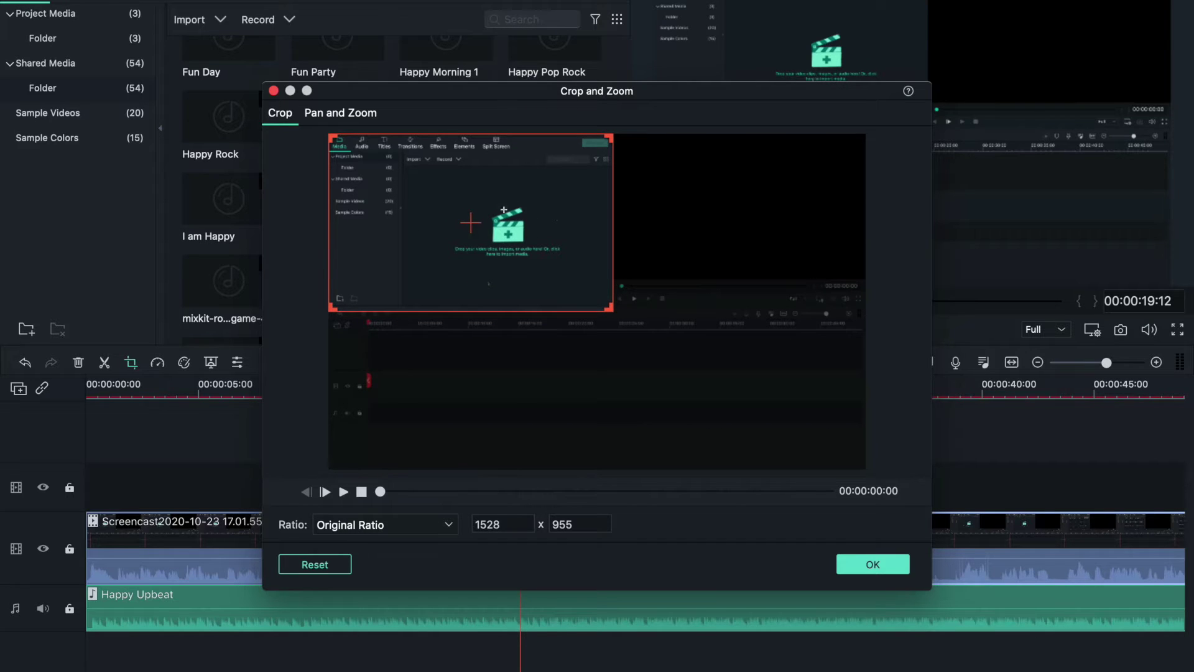
click(341, 111)
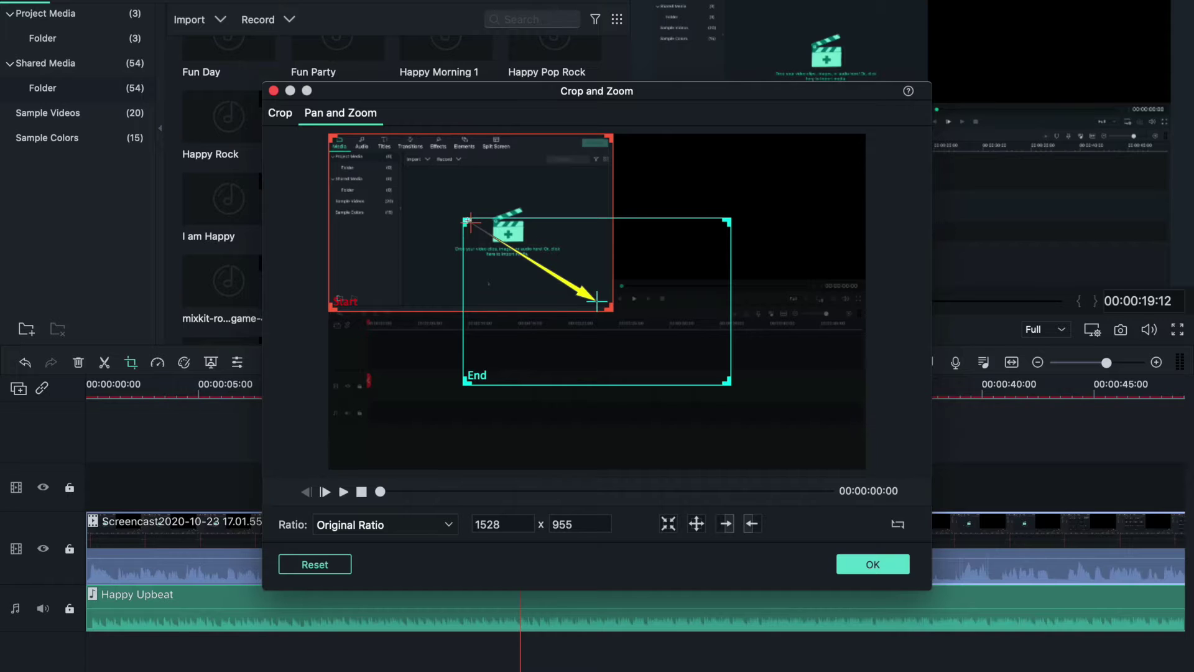
drag(467, 221, 673, 338)
click(280, 113)
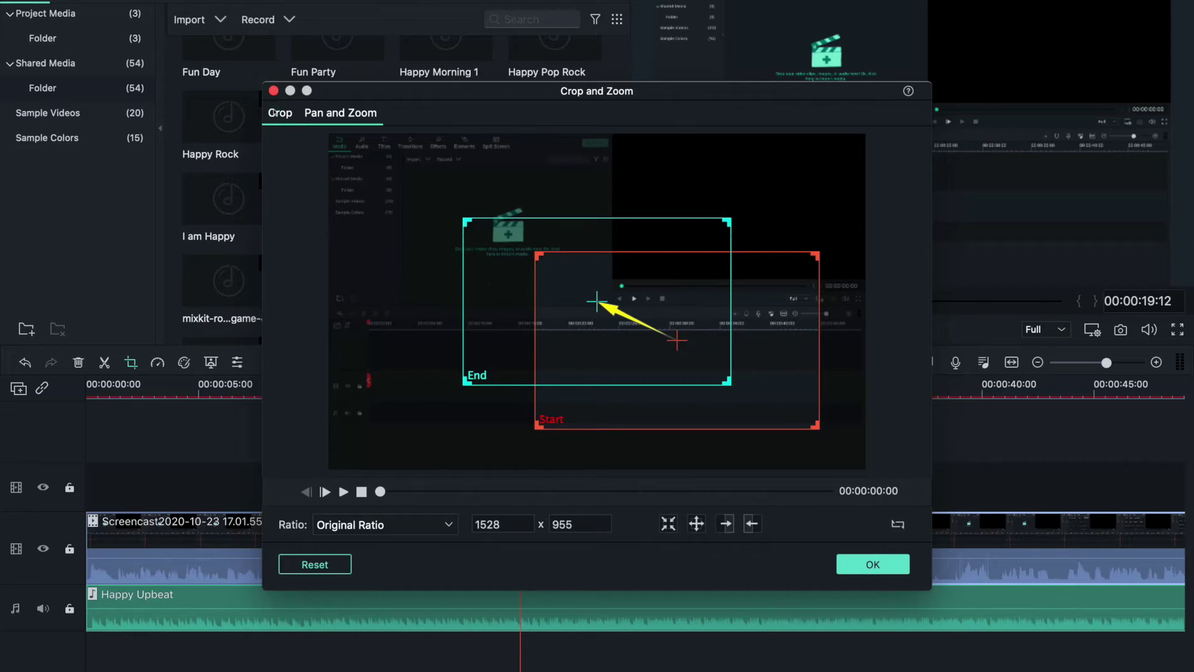
click(354, 117)
click(871, 565)
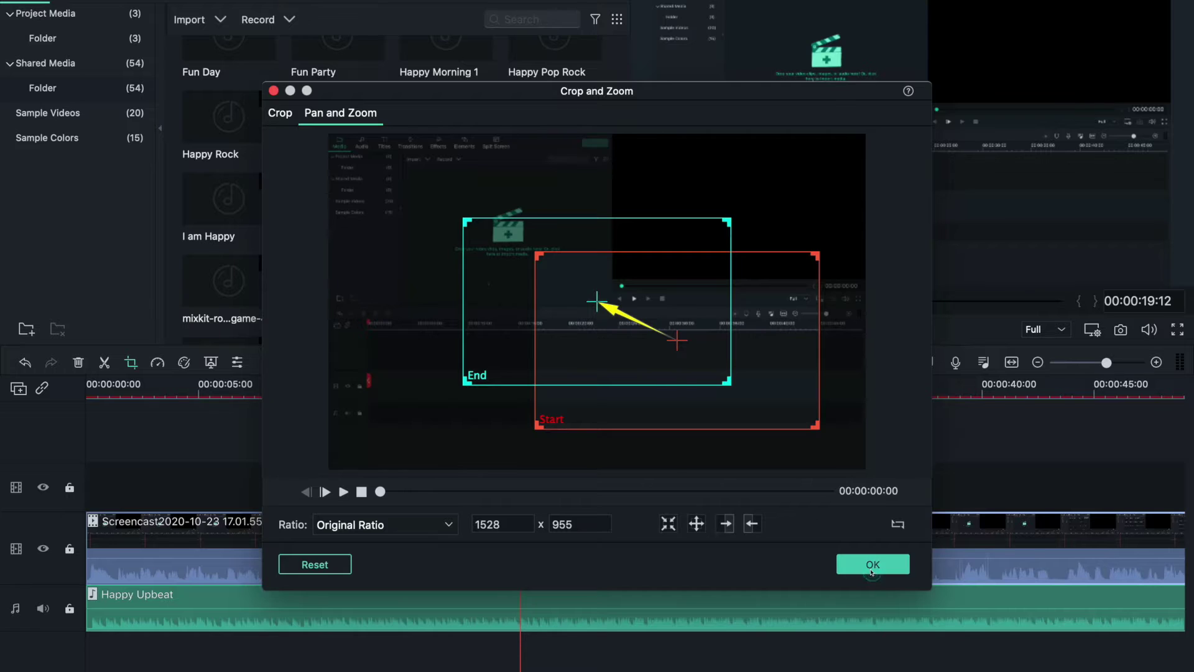
Preview from about 00:00:14, then undo the crop, pan-and-zoom and the 16-second split.
click(403, 551)
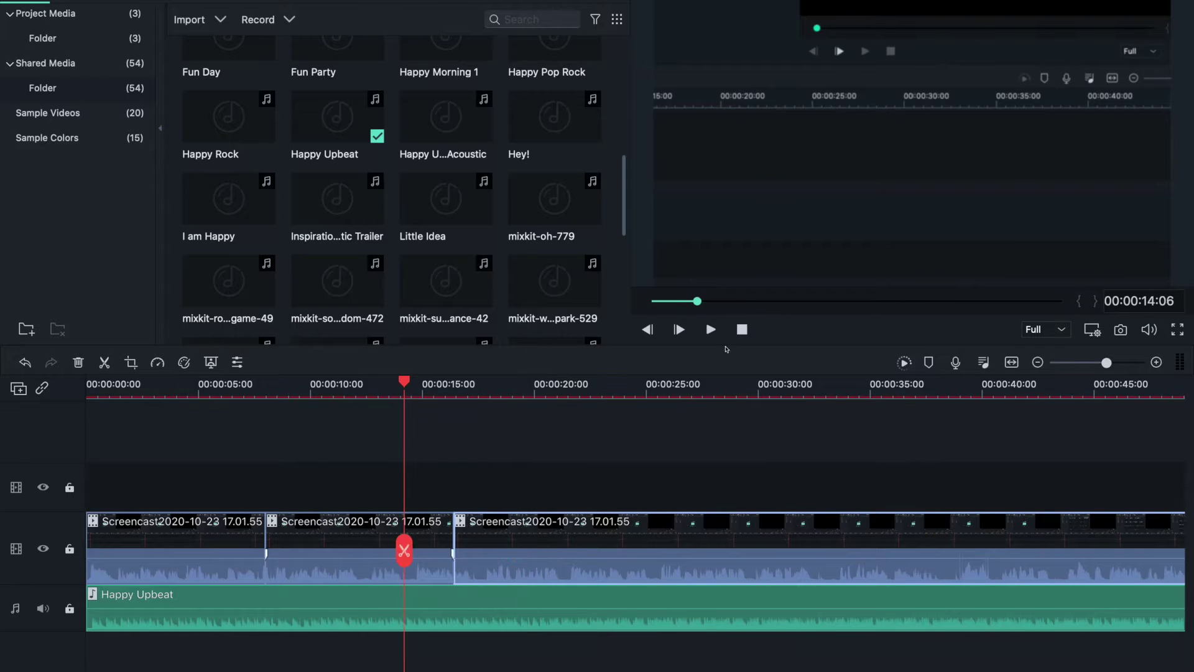
click(710, 329)
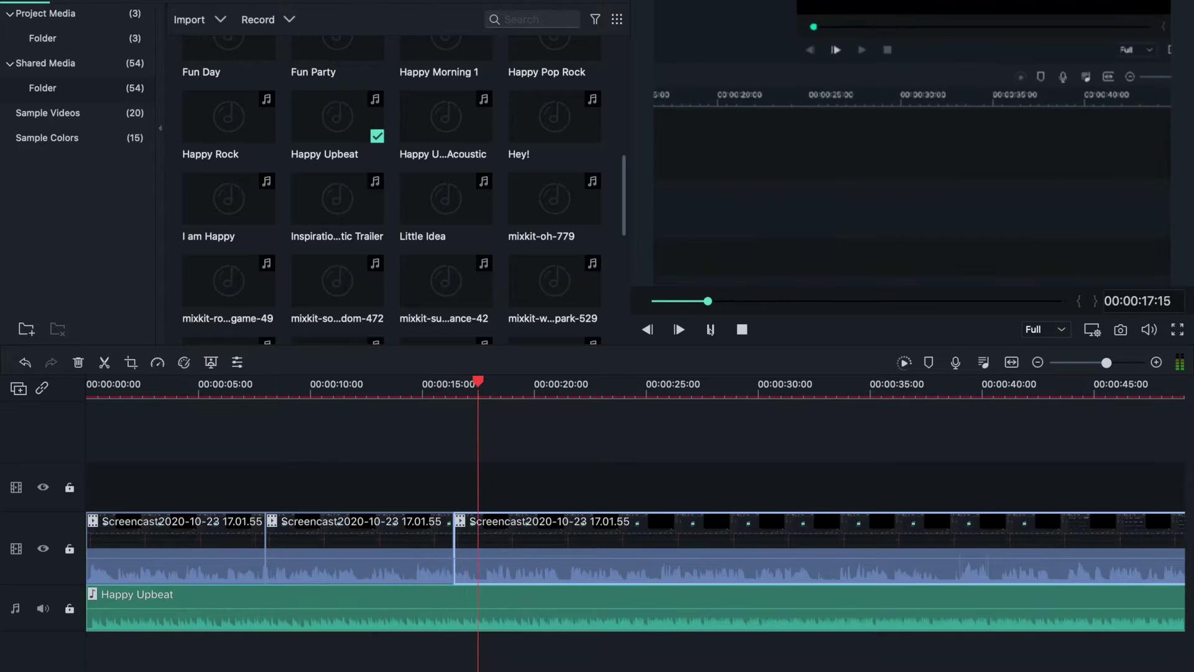
click(710, 329)
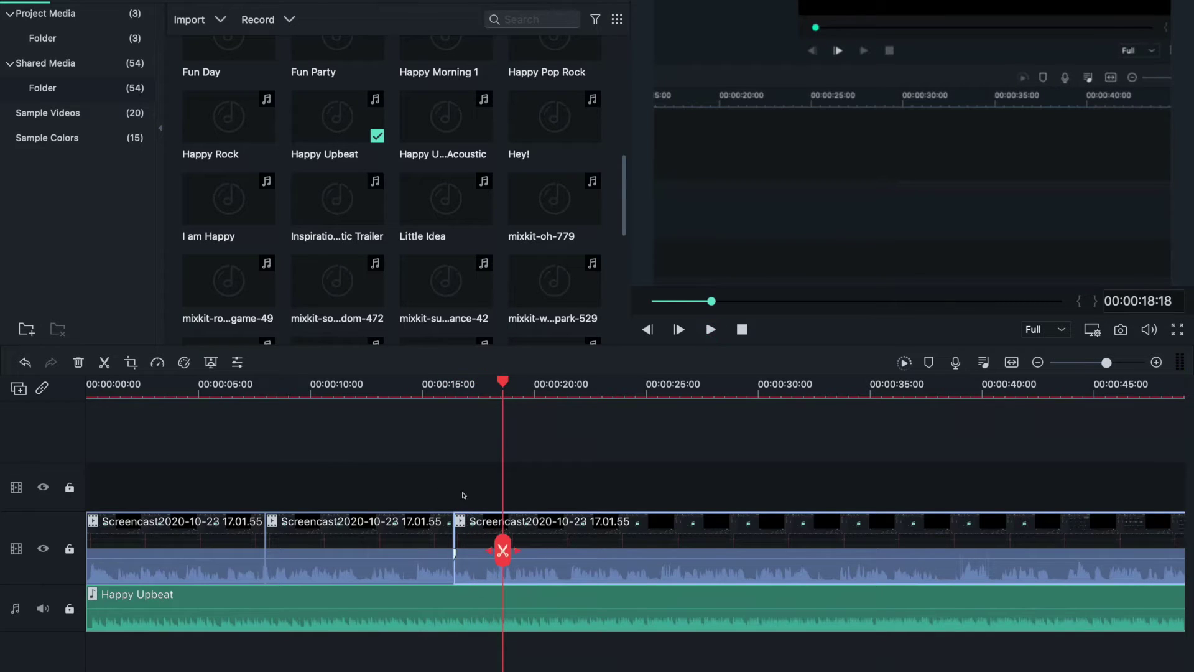
key(ctrl+z)
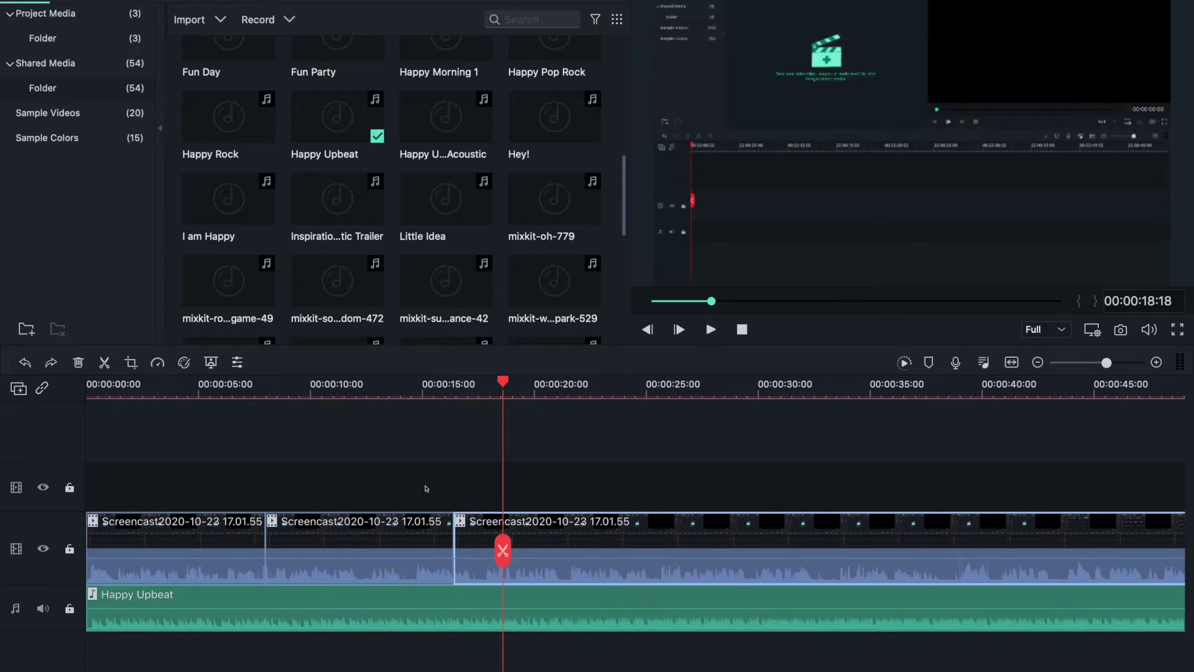
key(ctrl+z)
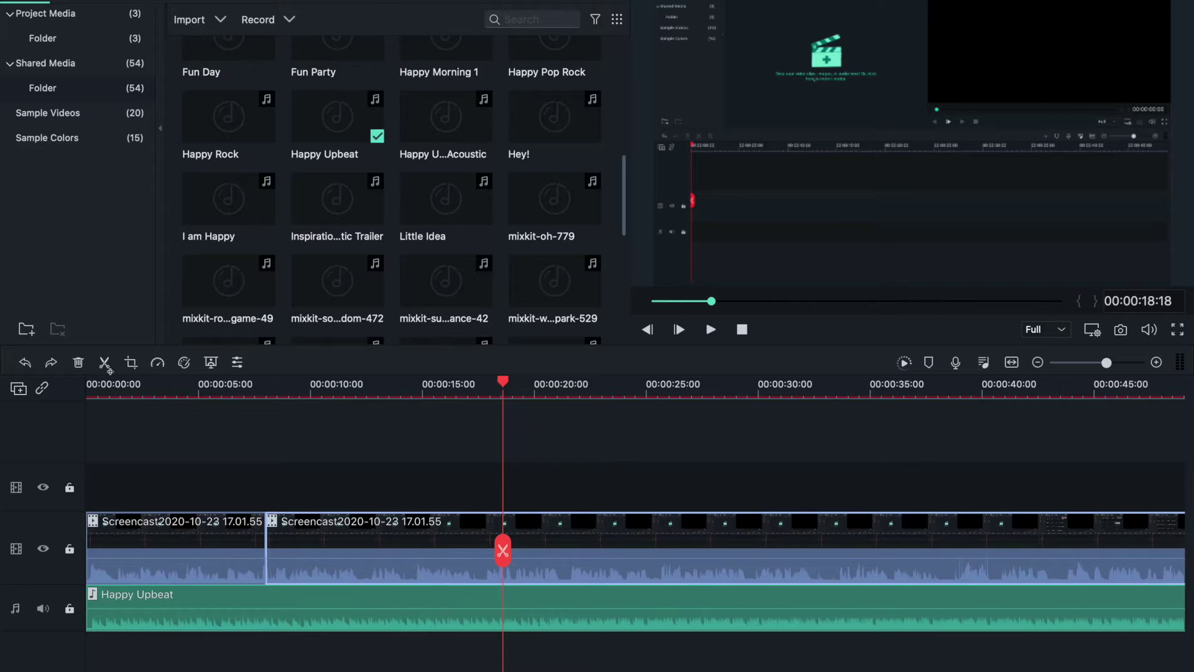
click(158, 363)
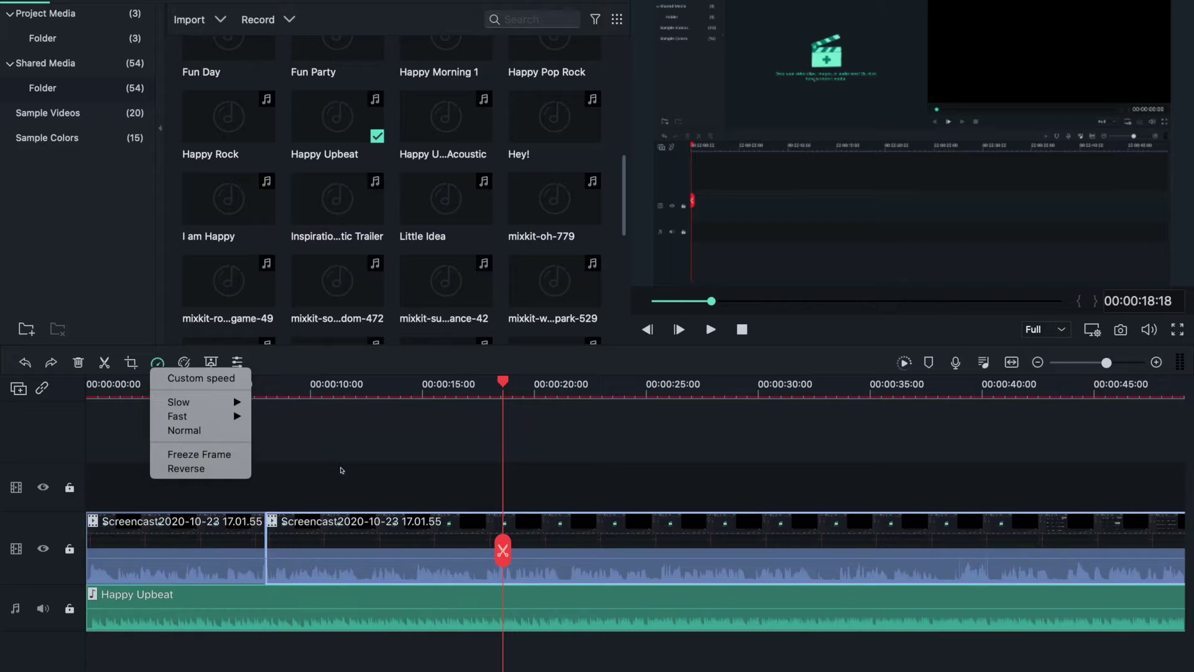
mouse_move(236, 413)
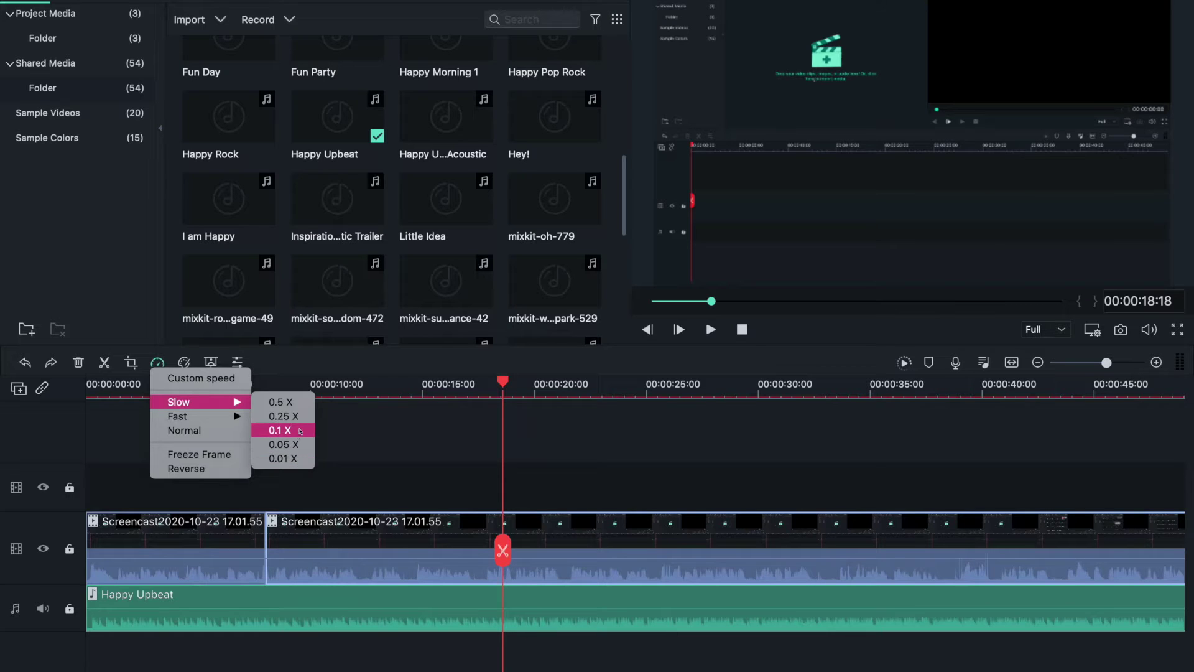
click(304, 432)
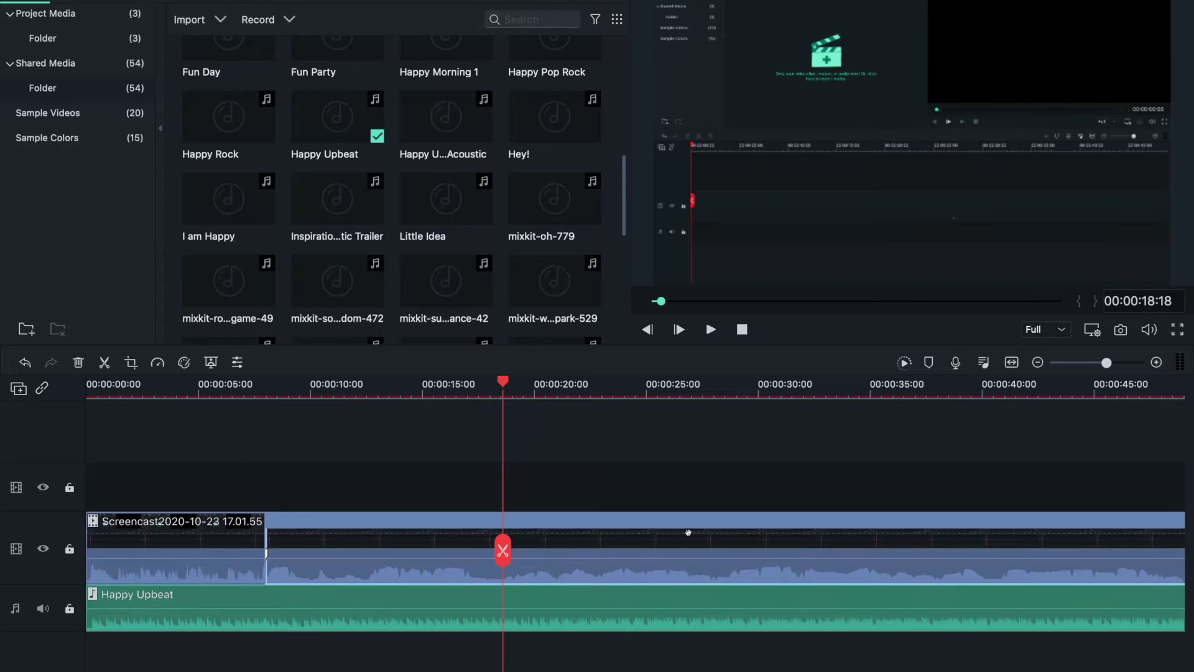
scroll(691, 535, right, 5)
scroll(694, 539, left, 5)
key(ctrl+z)
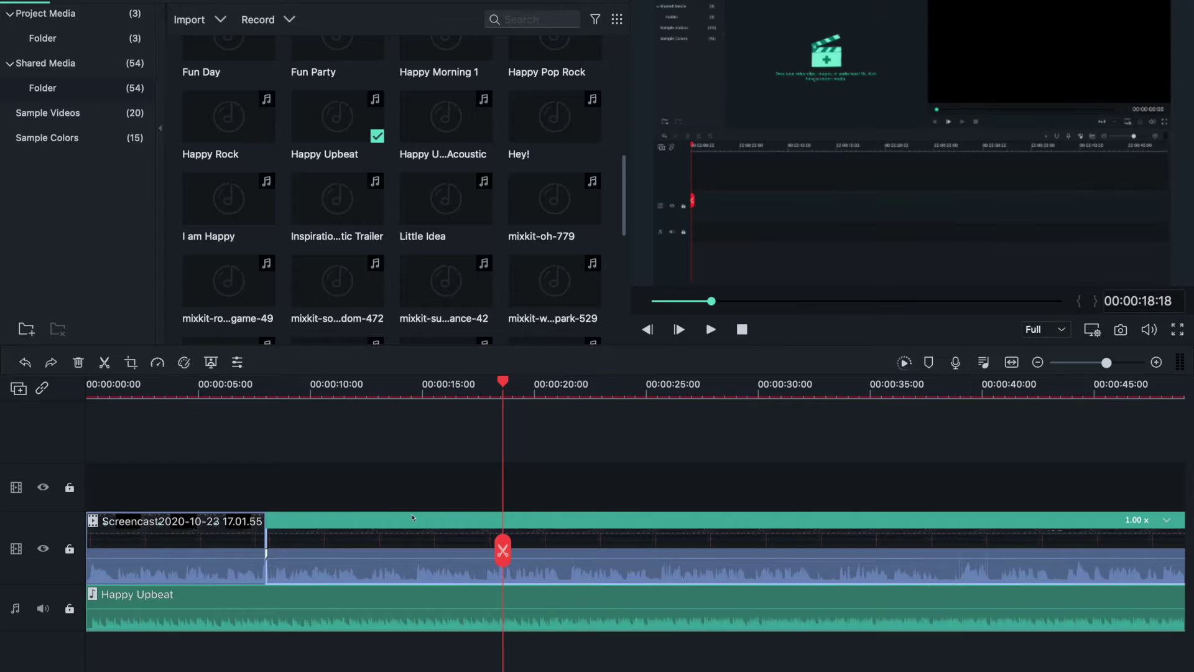
click(162, 366)
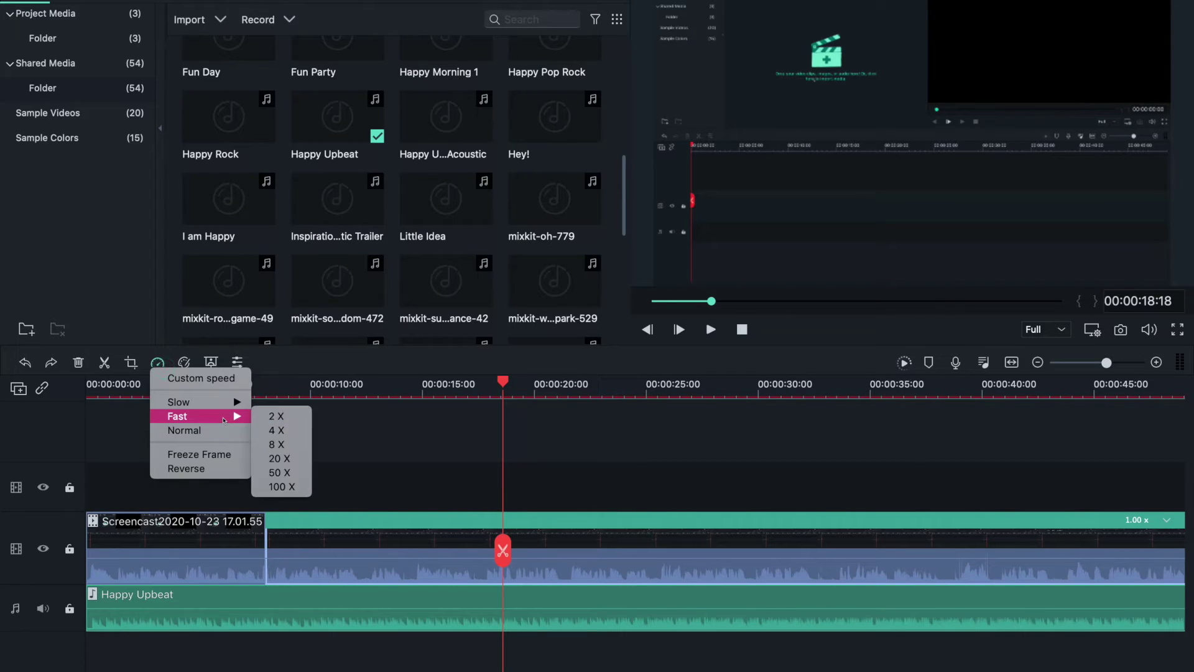
Try a 100 X speed-up with a preview, undo it, and bring back the speed options.
click(282, 487)
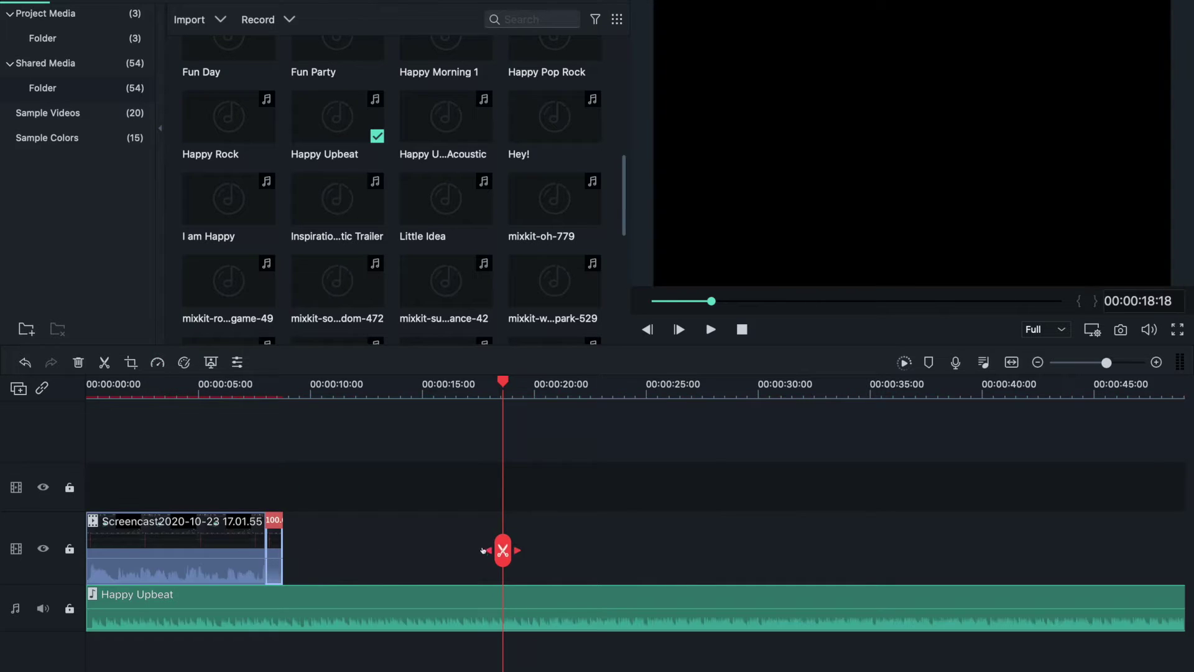
drag(273, 563, 260, 559)
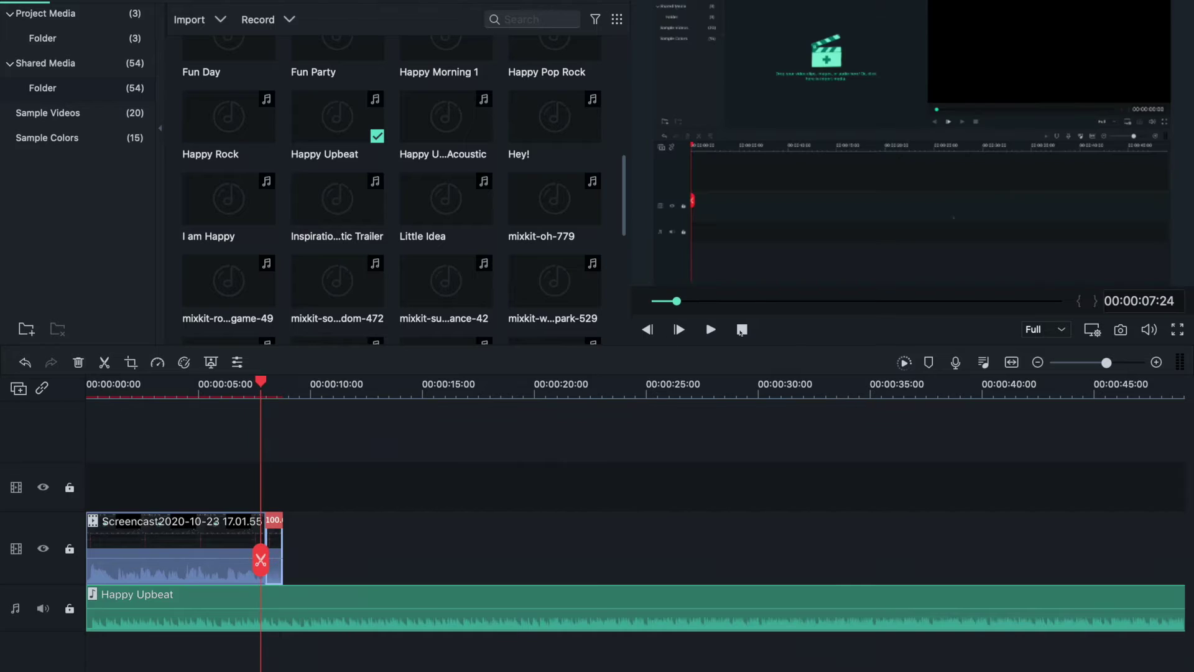
click(709, 330)
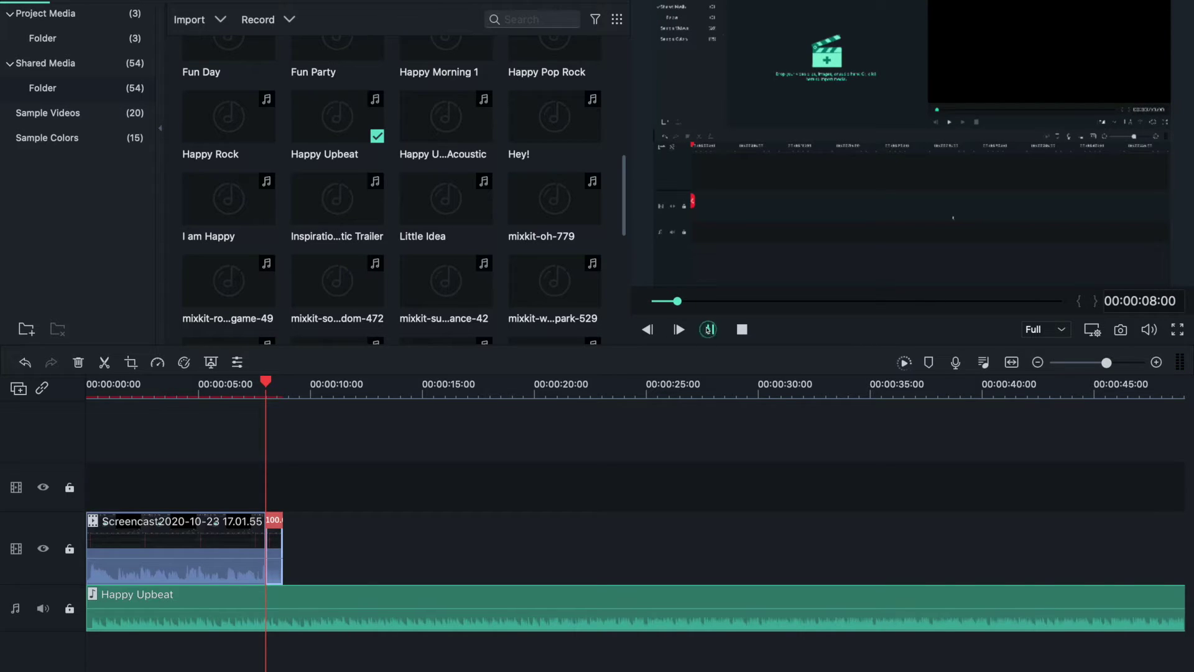
click(743, 330)
drag(273, 558, 265, 558)
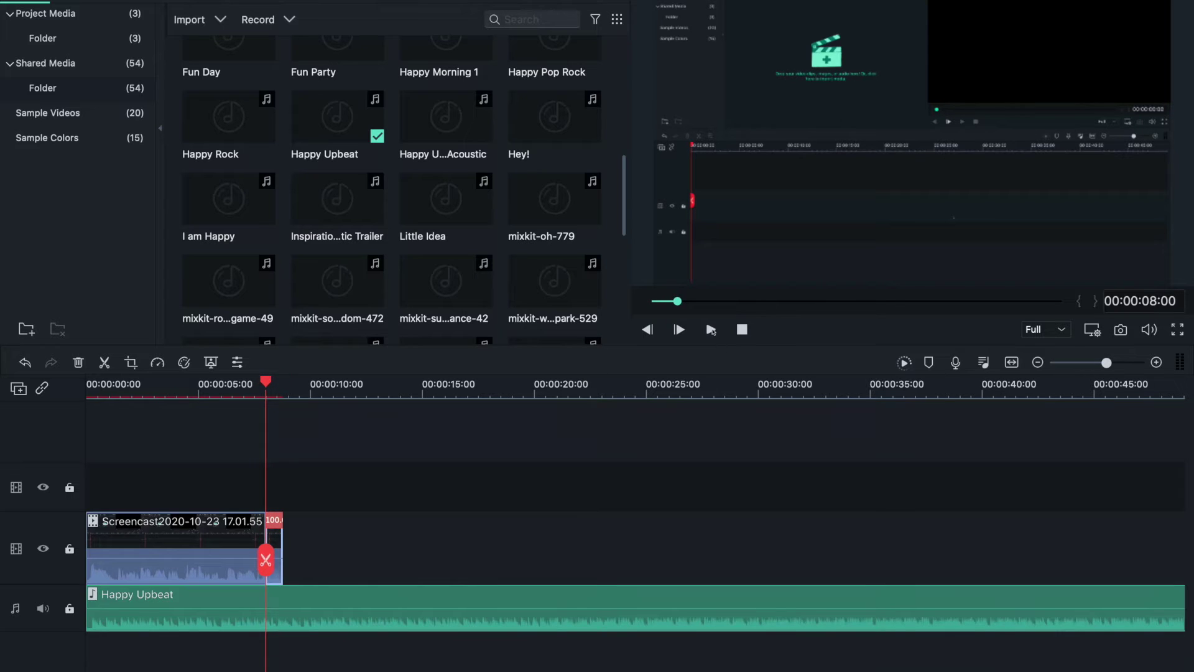
click(709, 329)
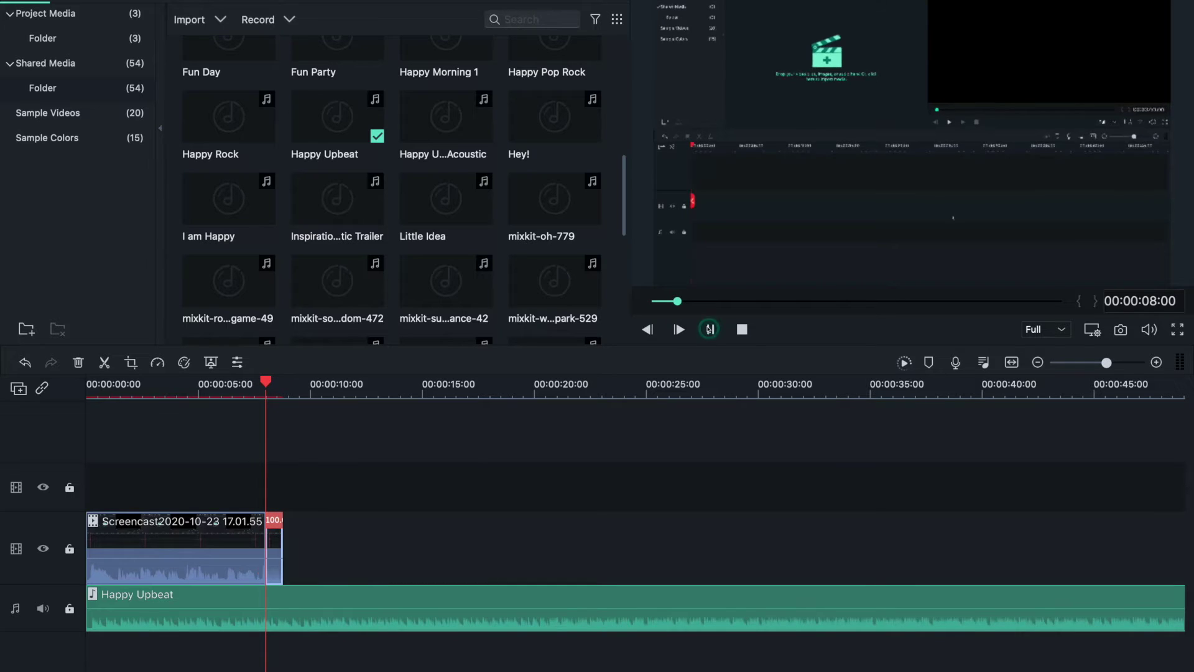
click(709, 329)
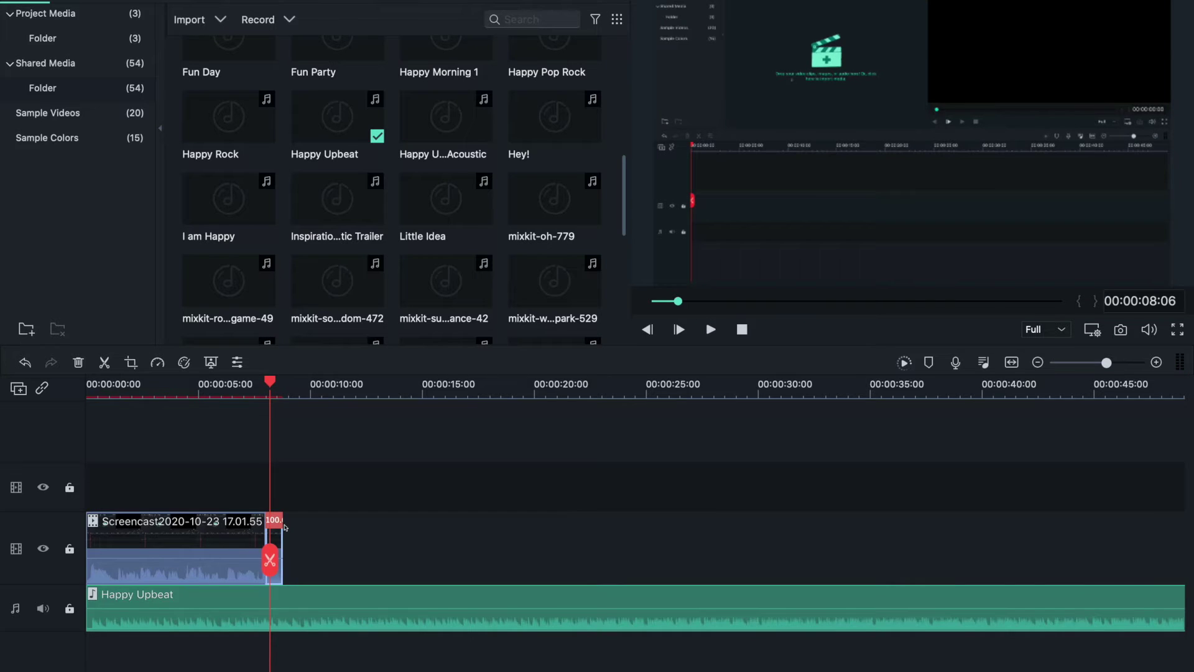
key(ctrl+z)
click(158, 363)
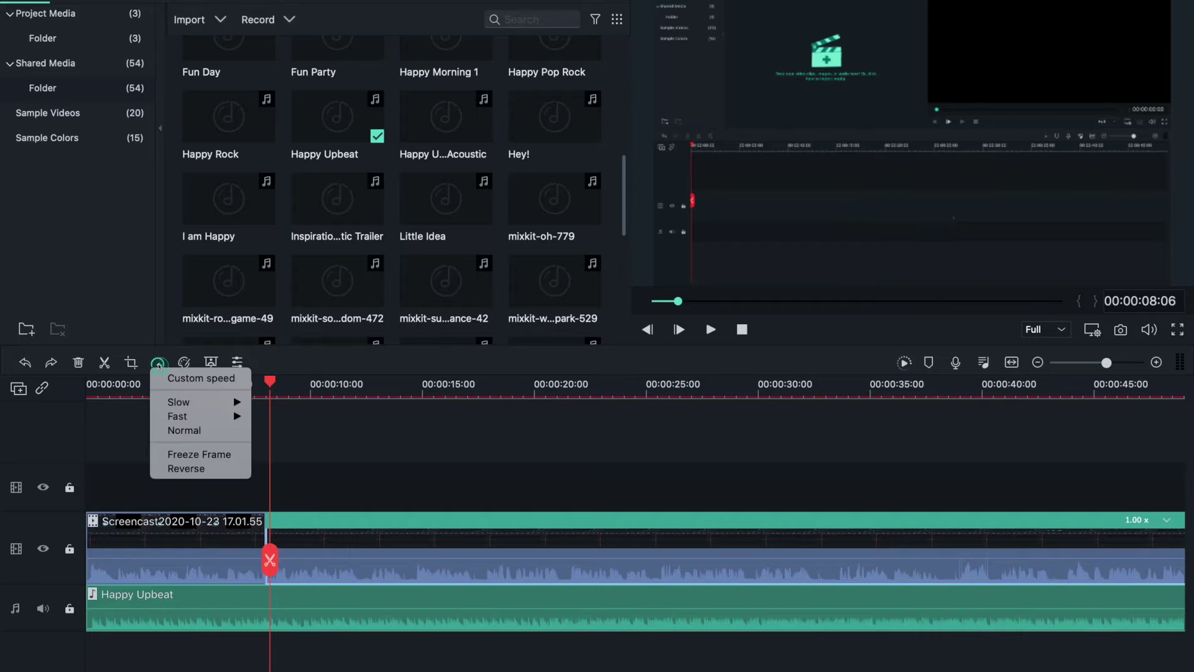
Reverse the screencast clip, preview it to 00:00:15:07, then undo the reverse.
click(221, 468)
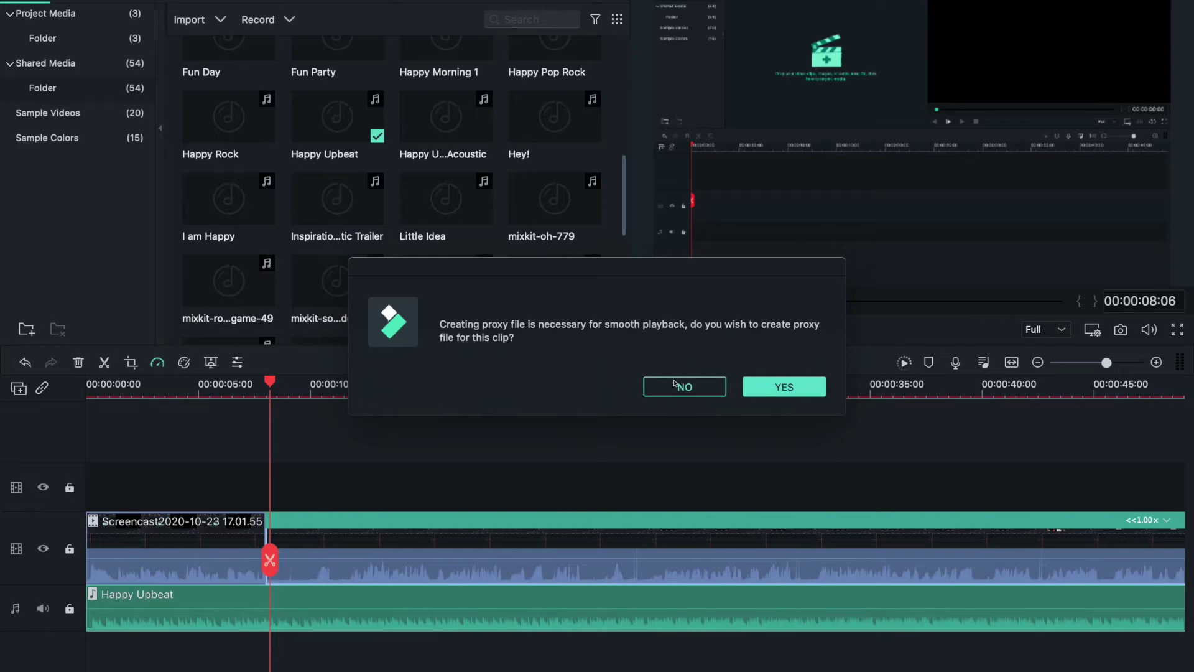
click(758, 380)
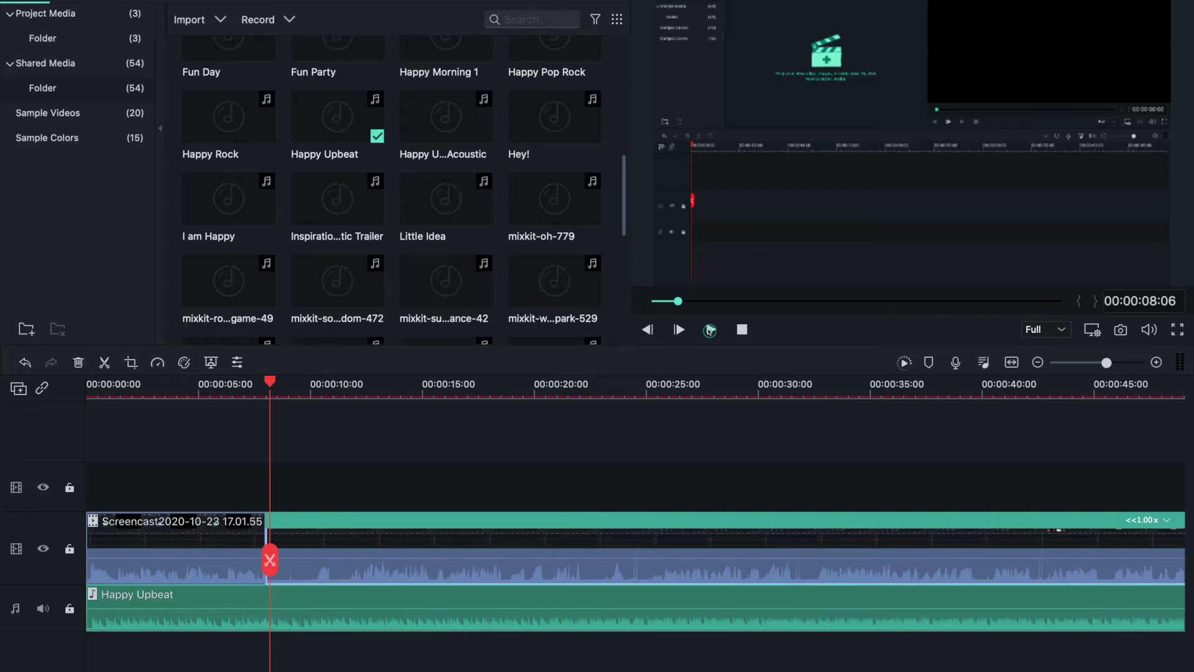
click(711, 330)
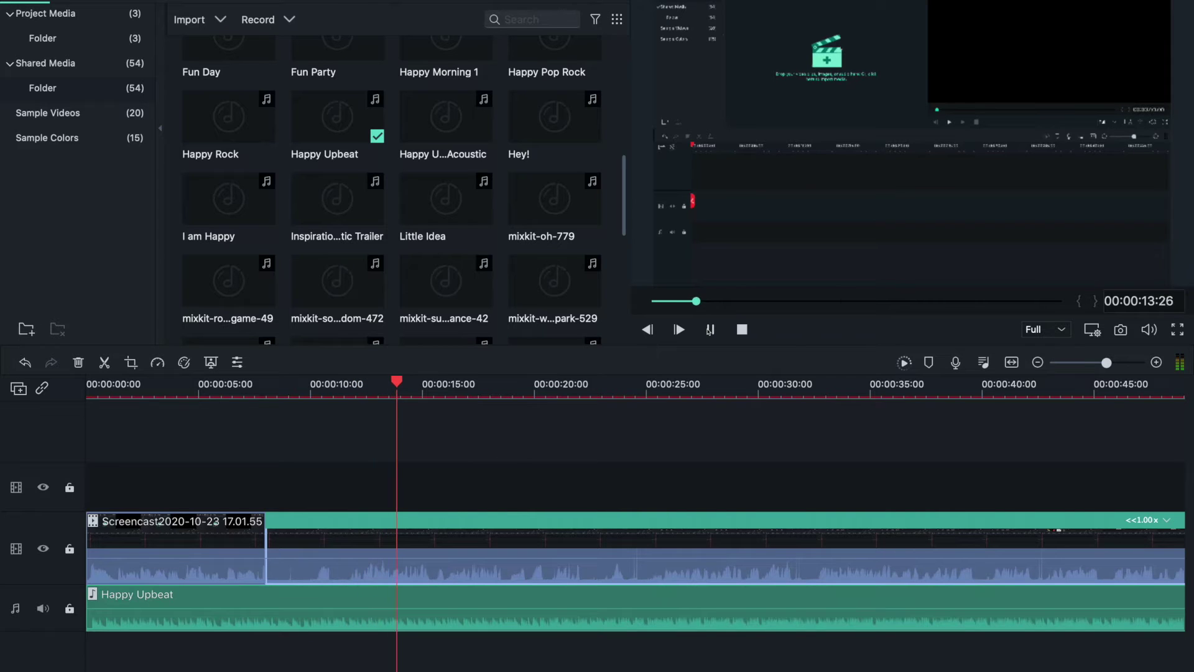
click(709, 330)
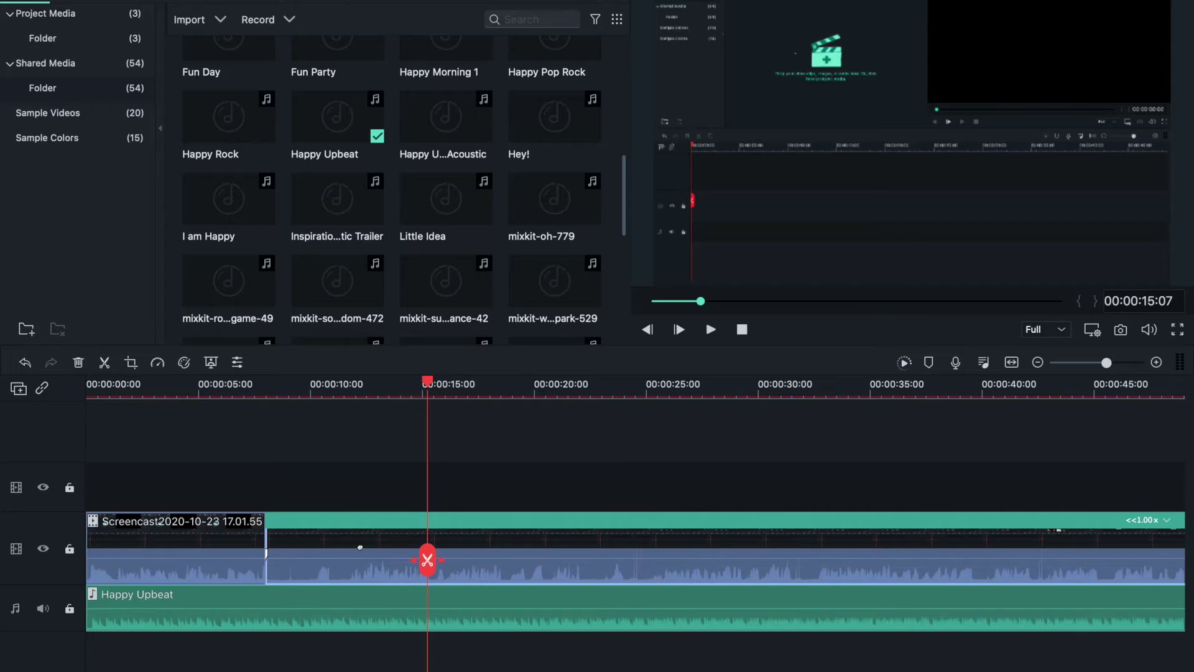
key(ctrl+z)
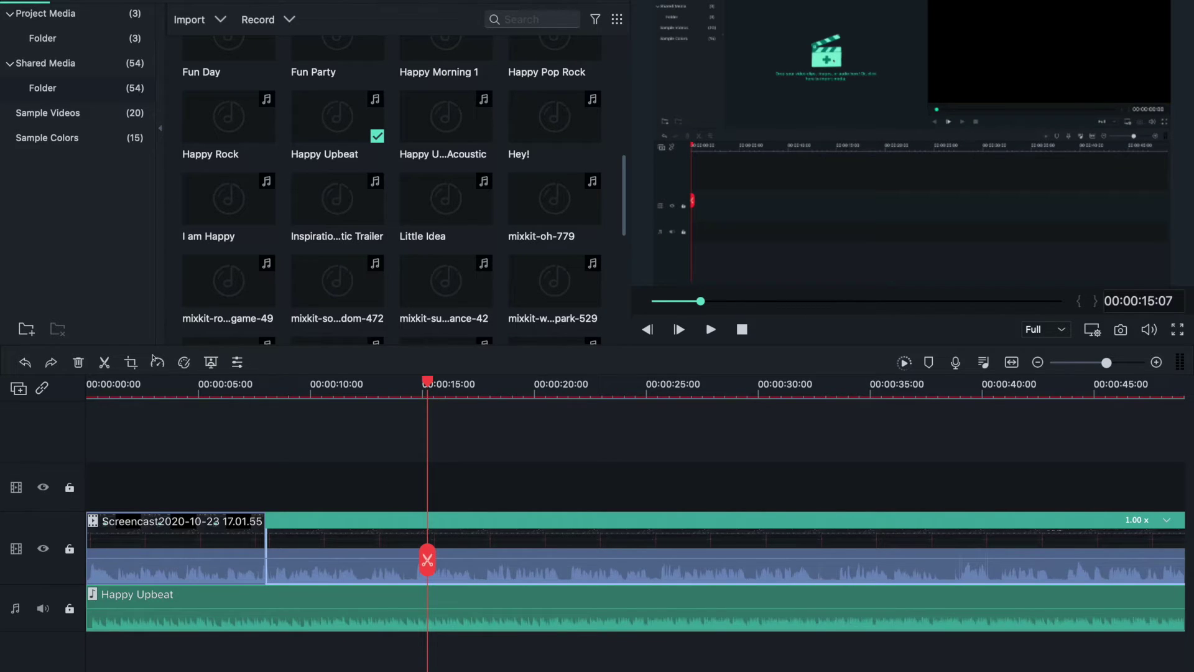
click(162, 363)
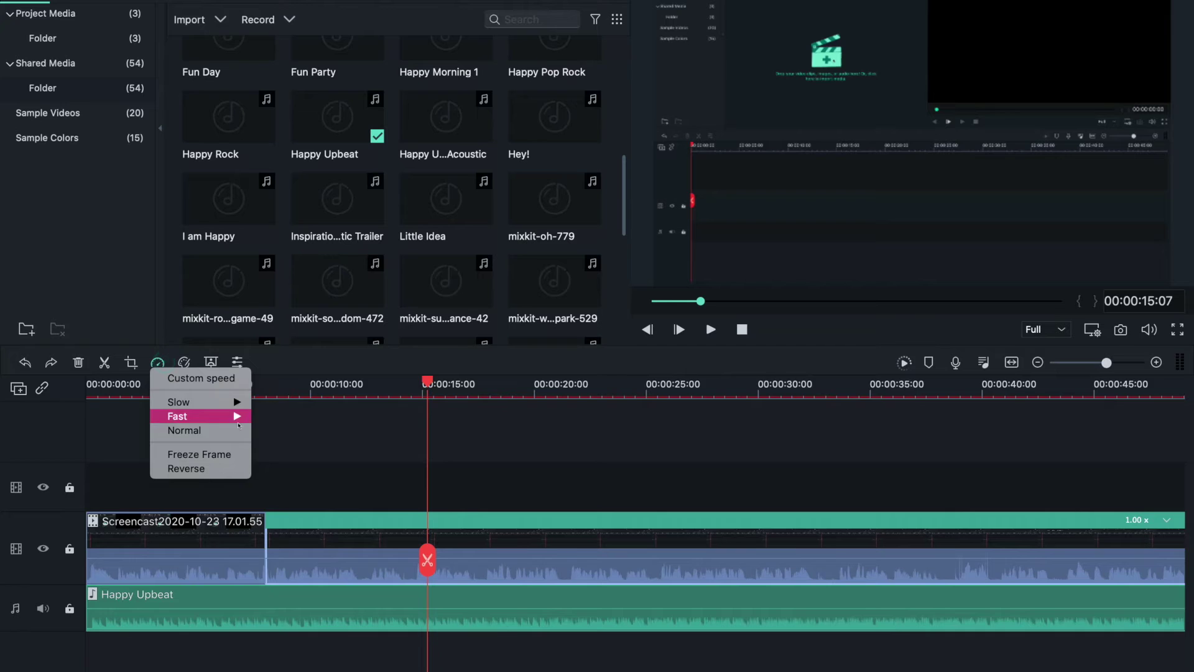
click(238, 380)
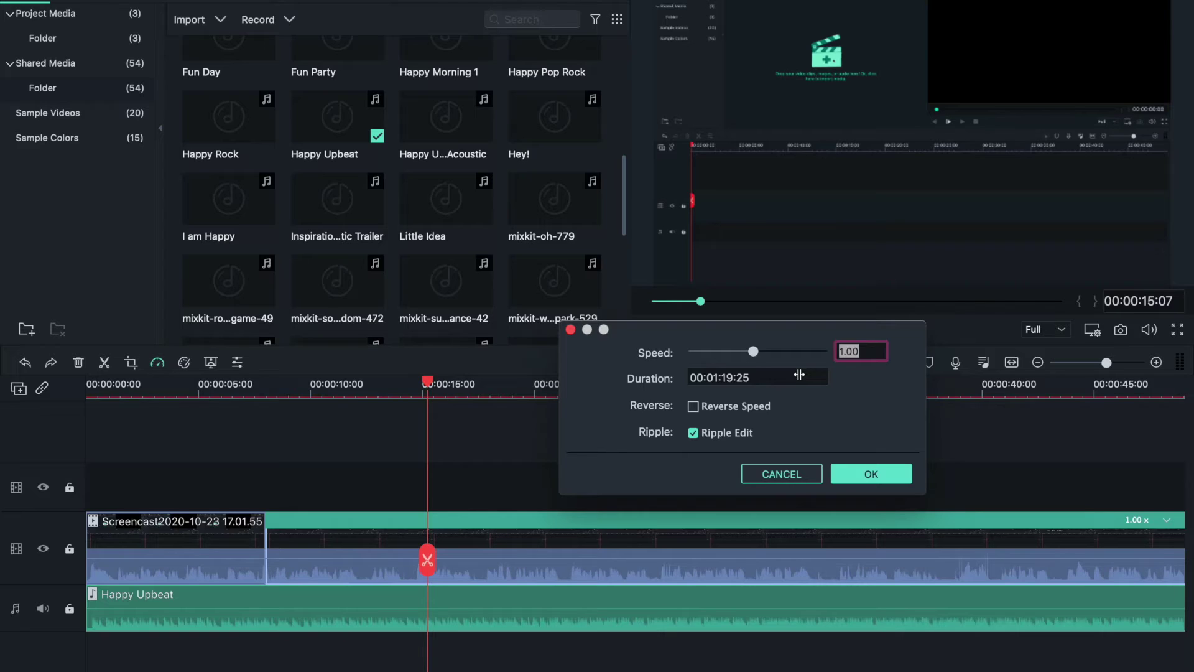
text(1.25)
key(BackSpace)
key(BackSpace)
key(BackSpace)
key(BackSpace)
text(100.00)
key(BackSpace)
key(BackSpace)
key(BackSpace)
key(BackSpace)
key(BackSpace)
double_click(854, 353)
key(BackSpace)
mouse_move(754, 352)
mouse_down()
mouse_move(830, 351)
mouse_move(733, 359)
mouse_move(751, 359)
mouse_up()
text(1)
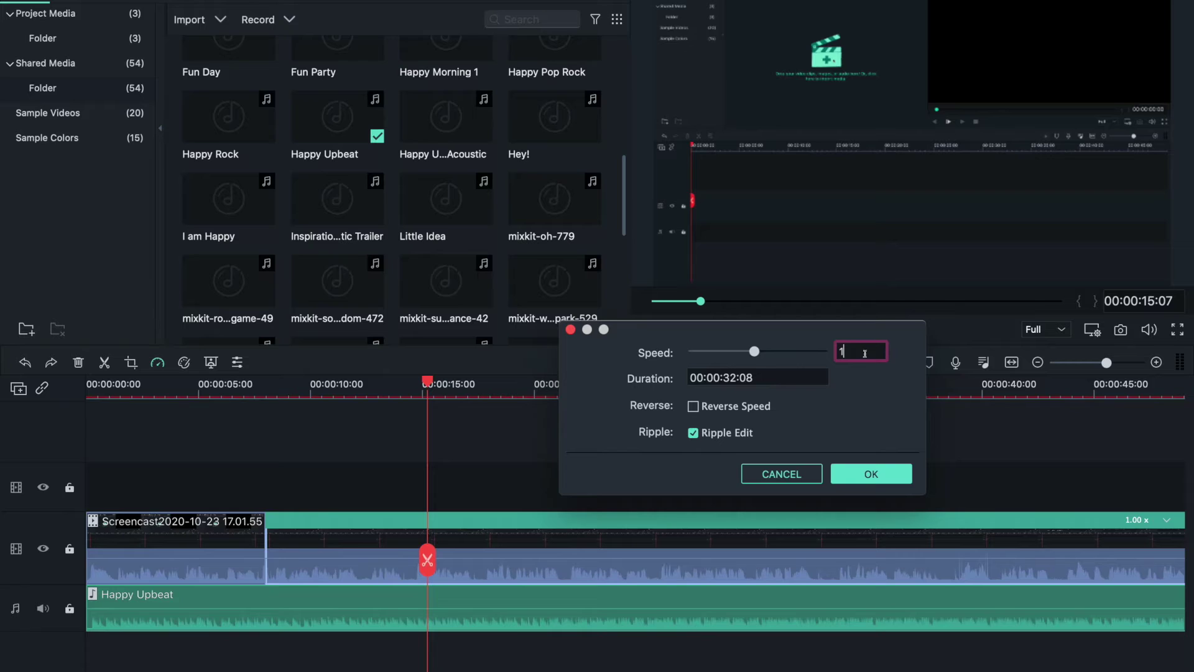
click(871, 473)
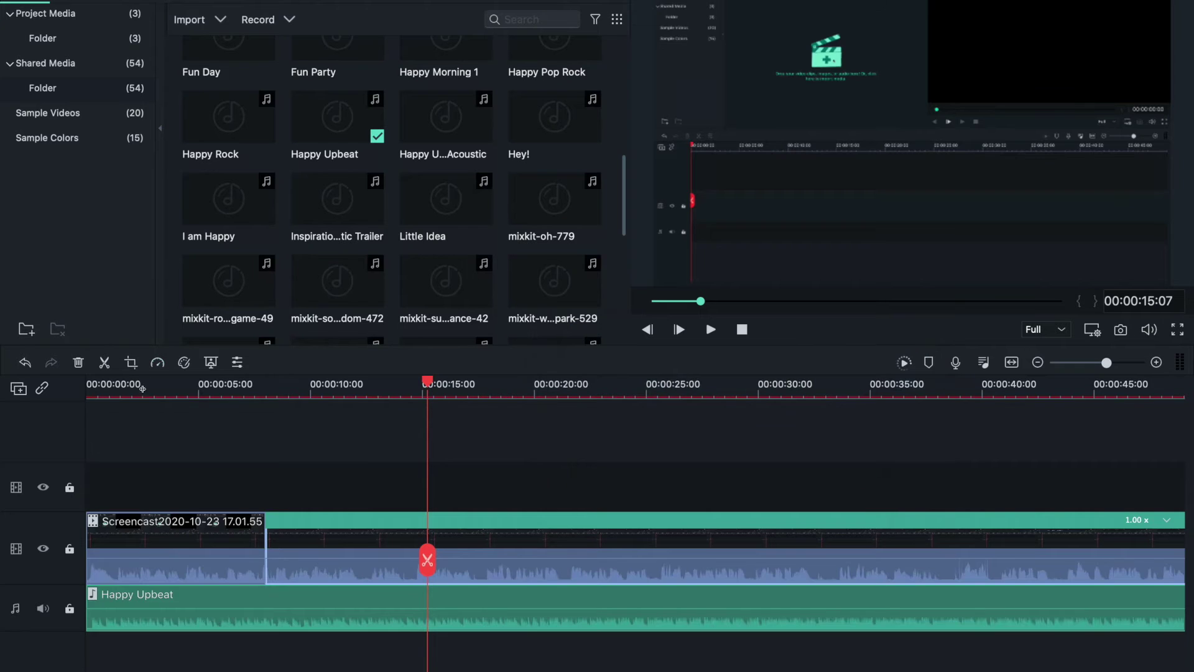
click(157, 362)
click(290, 444)
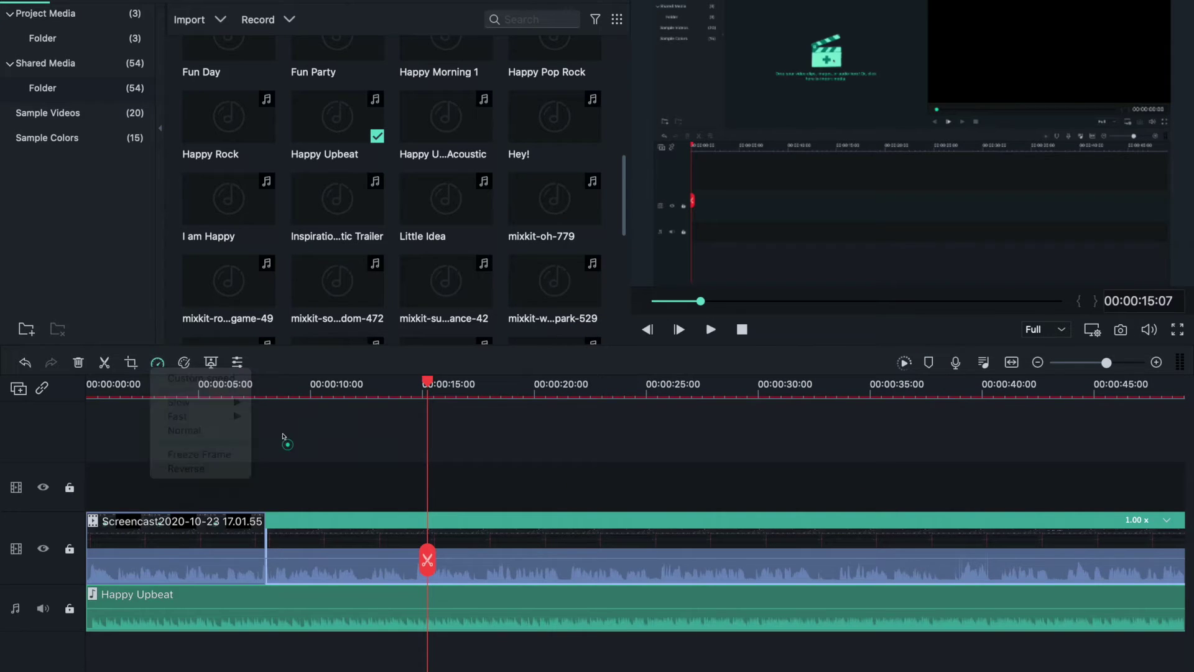
Browse Advanced Color Tuning presets such as Batman, Cool Film, Lomo and Jungle, then close with OK.
click(184, 362)
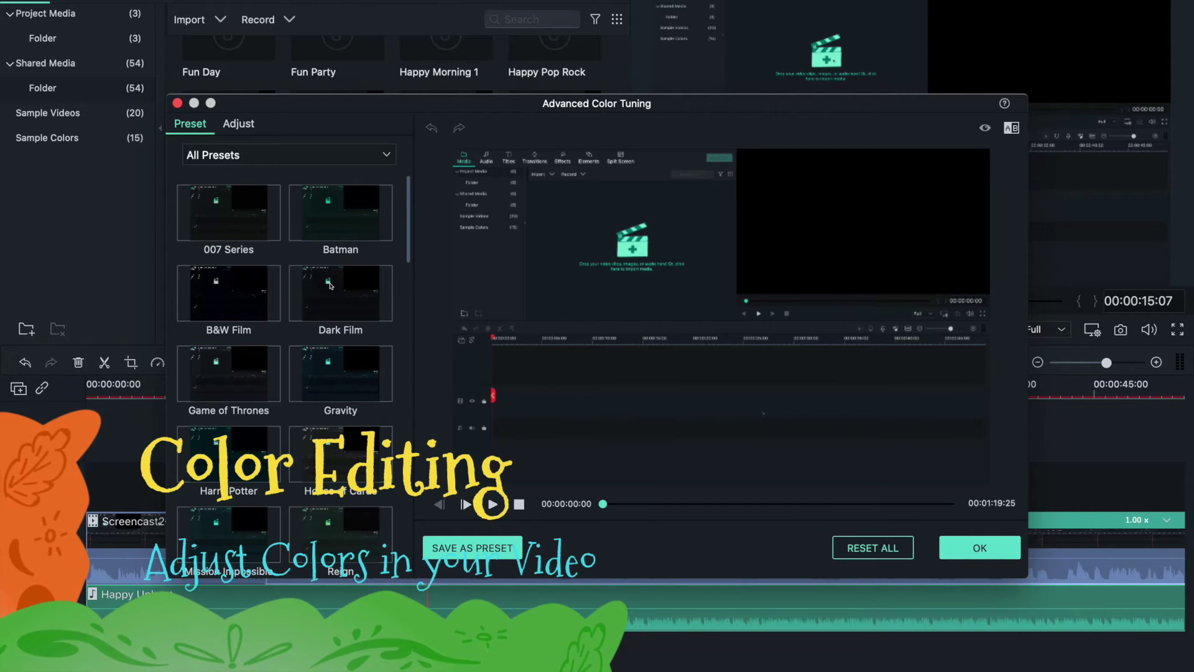
scroll(293, 455, down, 10)
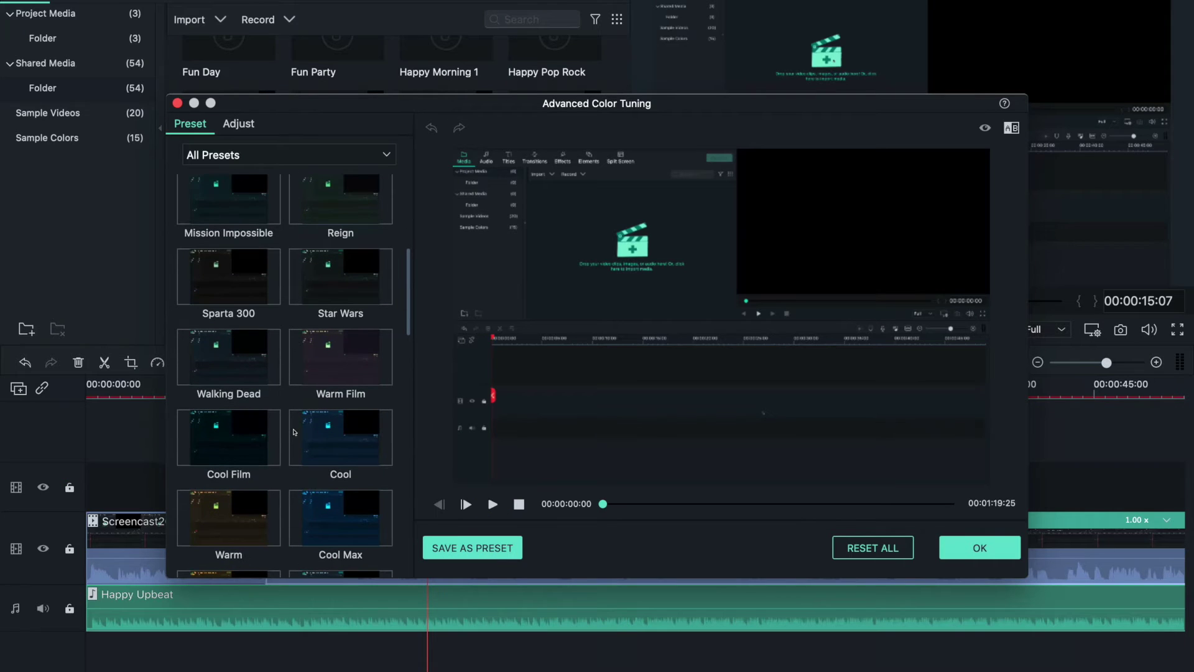
scroll(294, 432, down, 5)
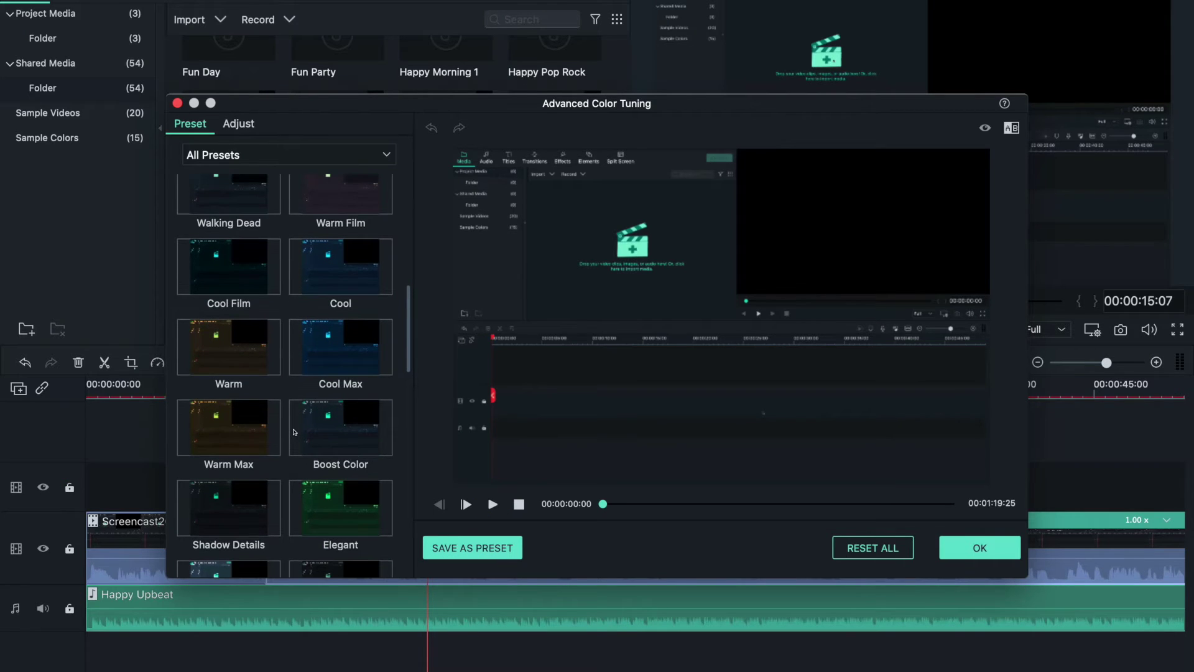
scroll(351, 435, up, 5)
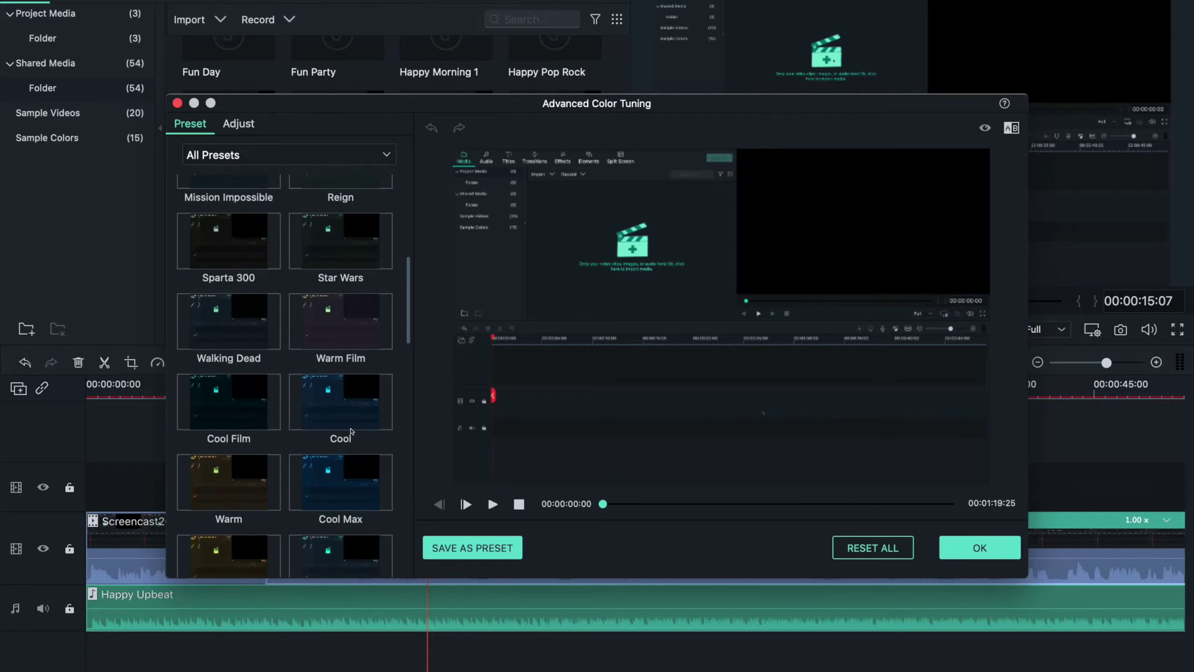
scroll(351, 431, up, 5)
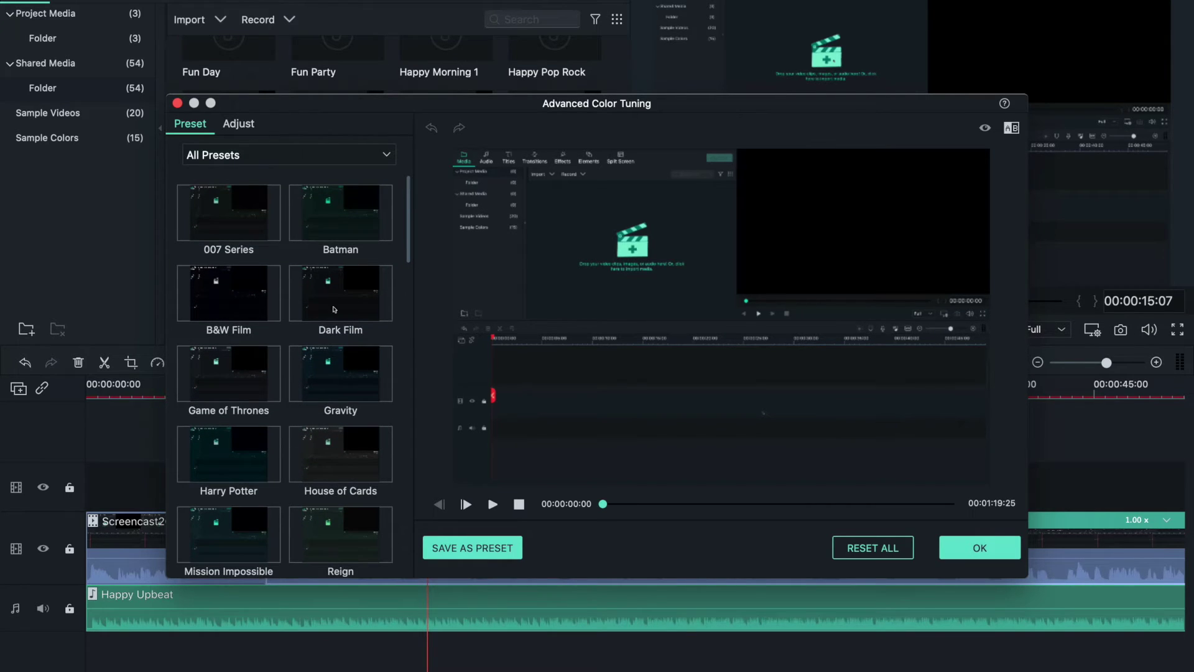
scroll(231, 488, down, 5)
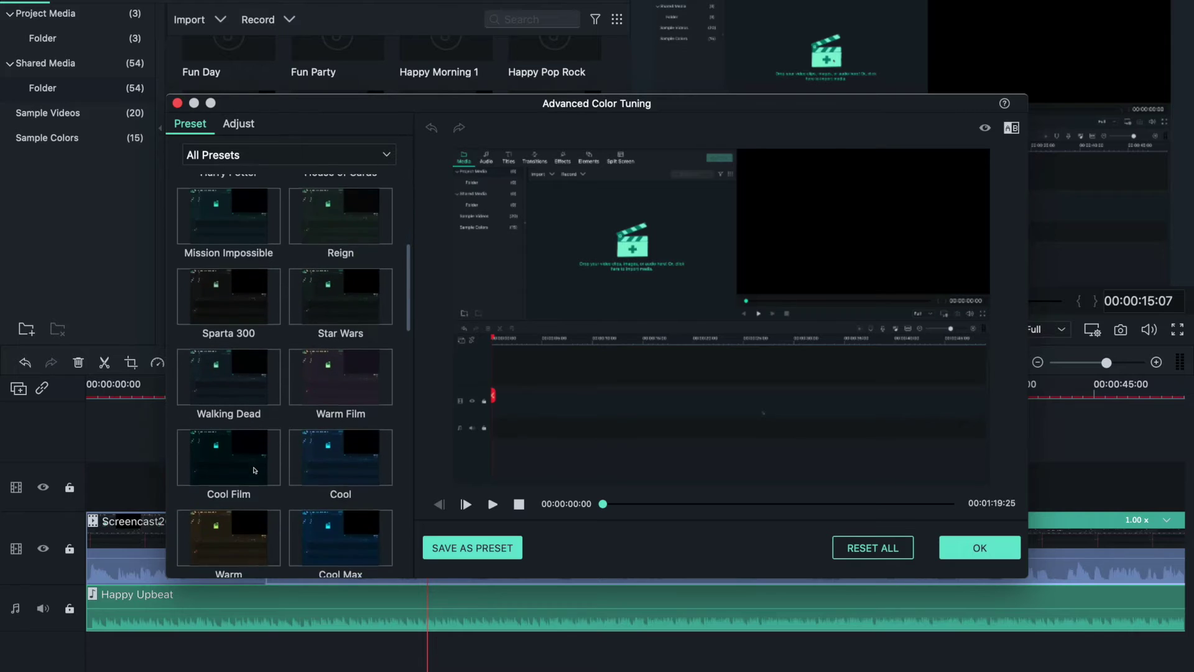
scroll(346, 214, down, 5)
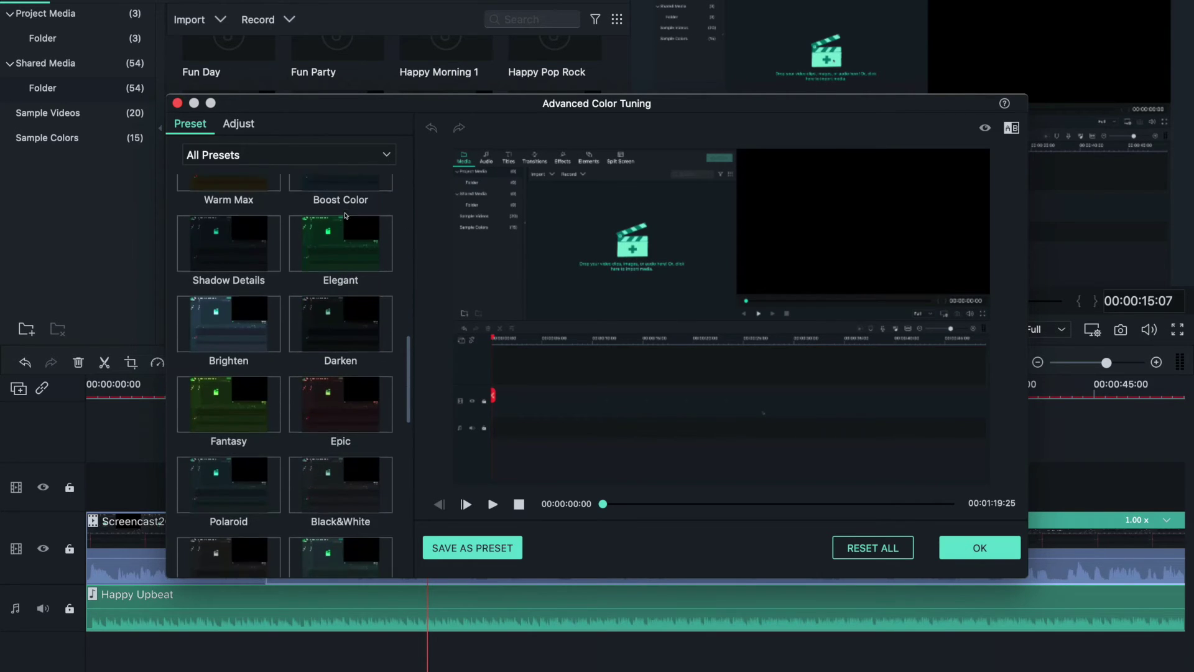
scroll(310, 371, down, 5)
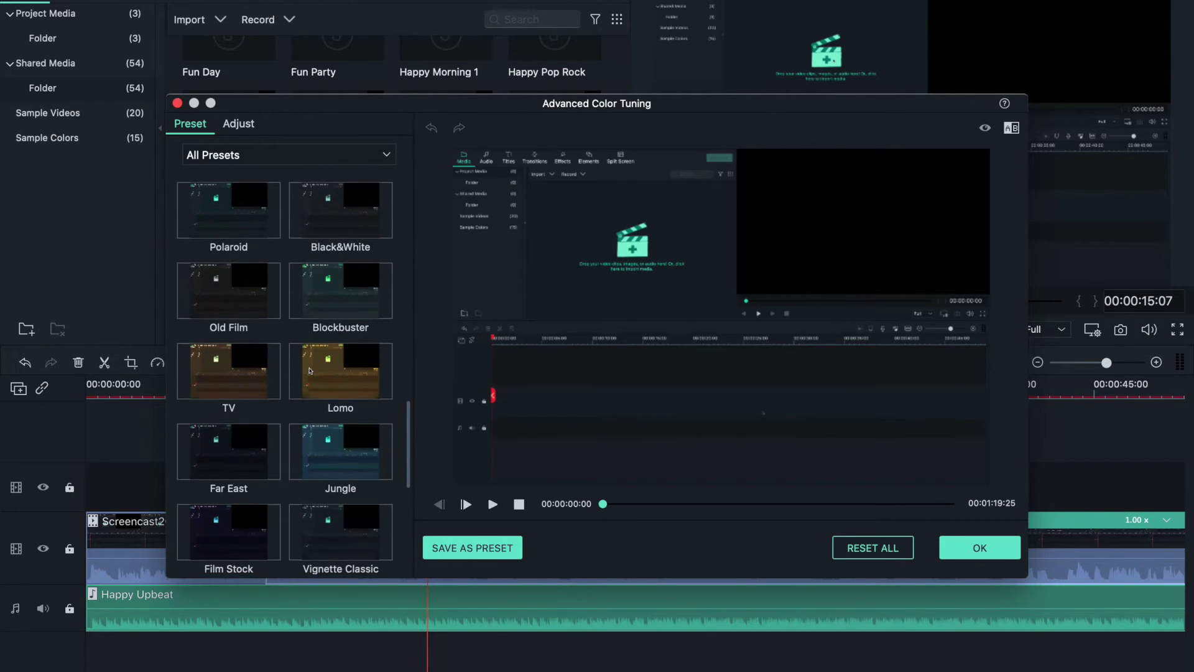
scroll(310, 371, up, 1)
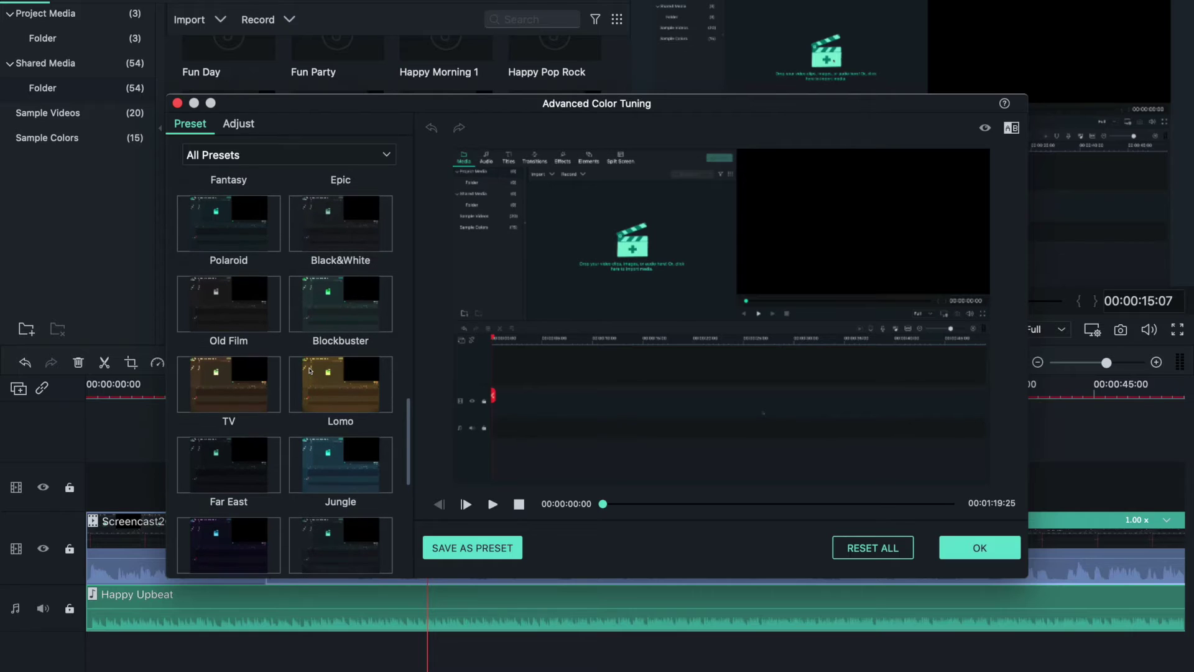
click(957, 548)
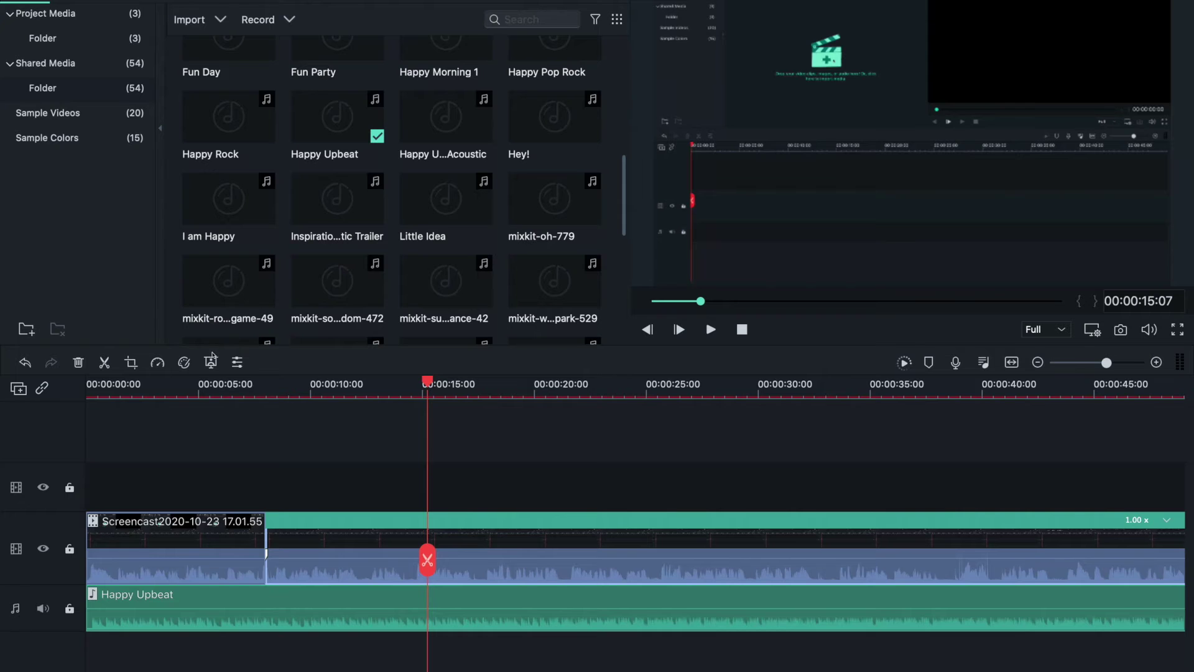
Open the clip's Green Screen settings and toggle Stabilization on, then back off.
click(211, 362)
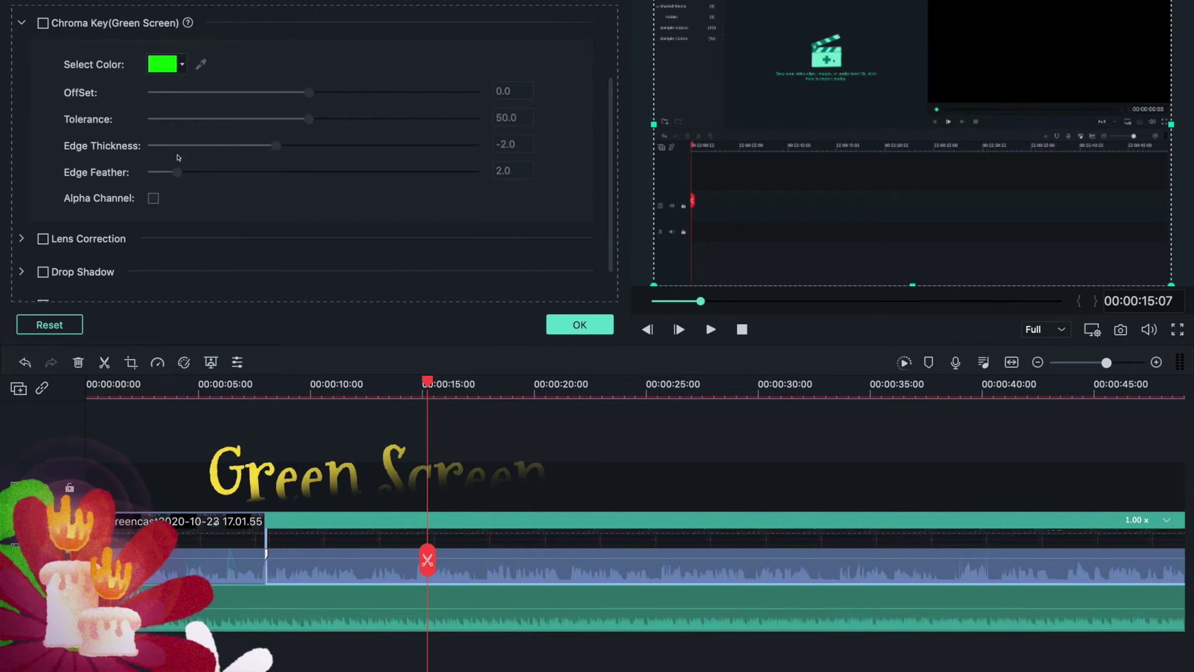
scroll(150, 68, up, 3)
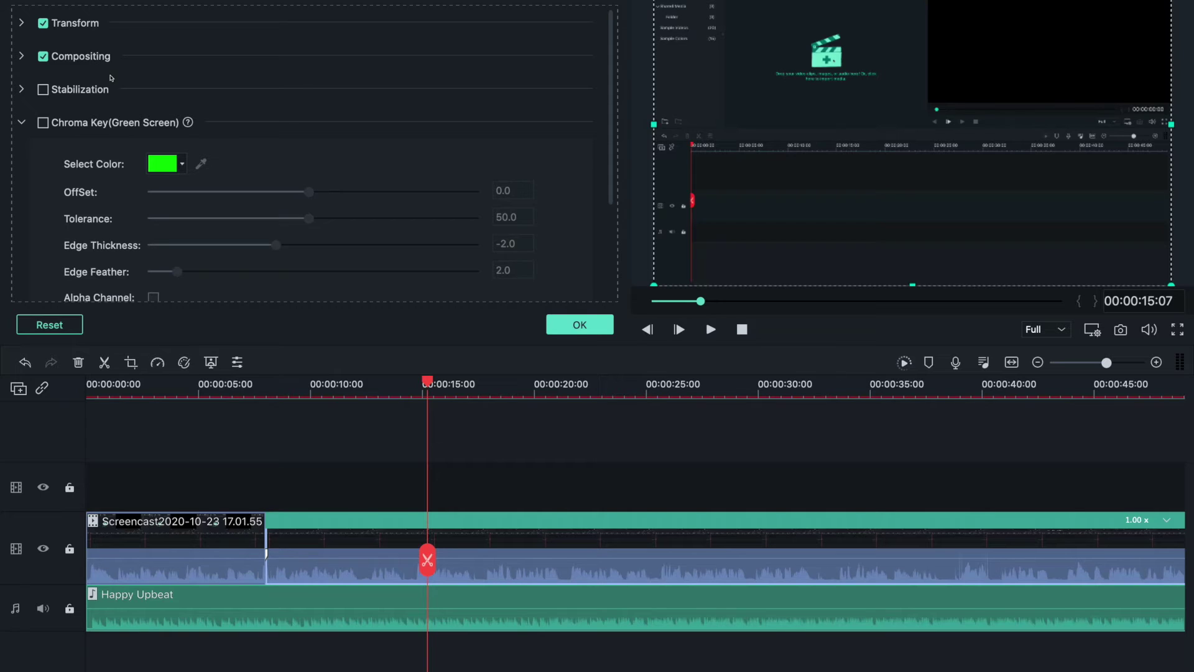
click(44, 90)
click(44, 91)
Enable Chroma Key on the screencast clip.
scroll(193, 163, down, 1)
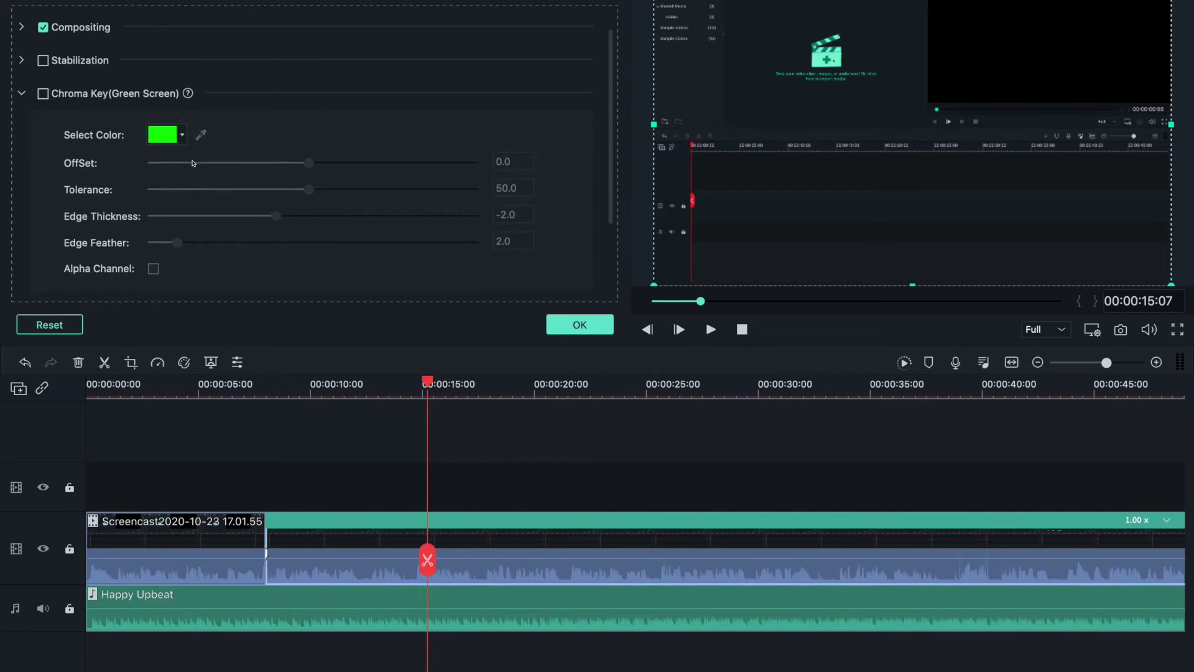
scroll(193, 163, down, 1)
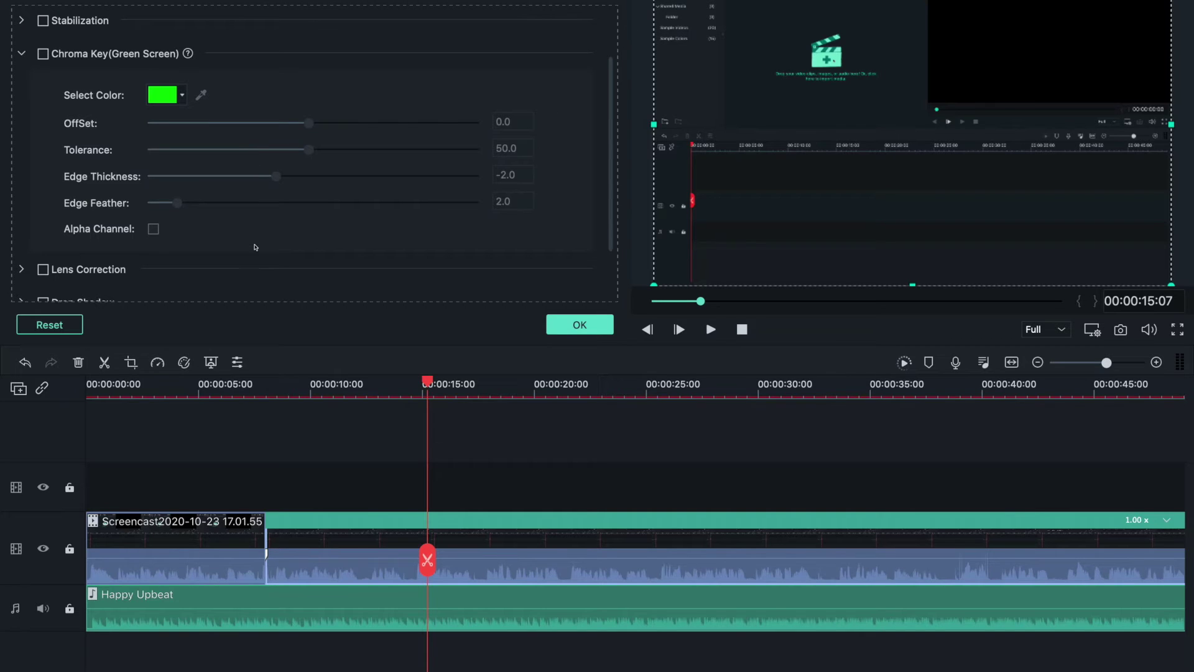
scroll(254, 247, down, 2)
scroll(254, 245, up, 3)
scroll(249, 236, down, 2)
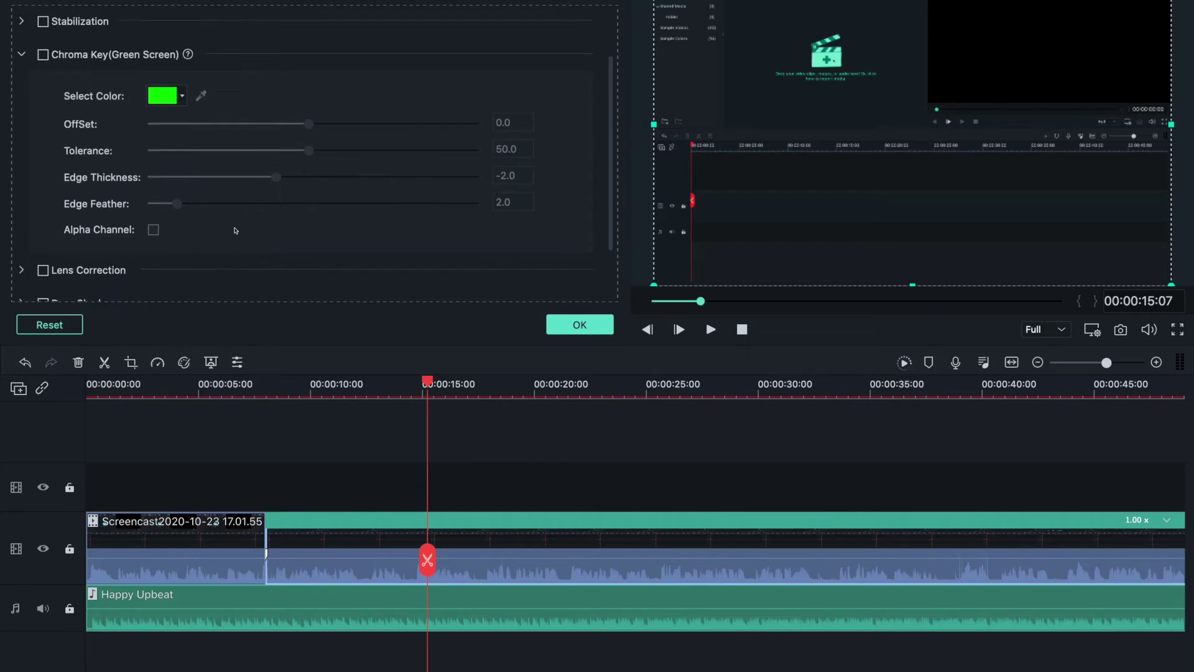
scroll(185, 155, up, 3)
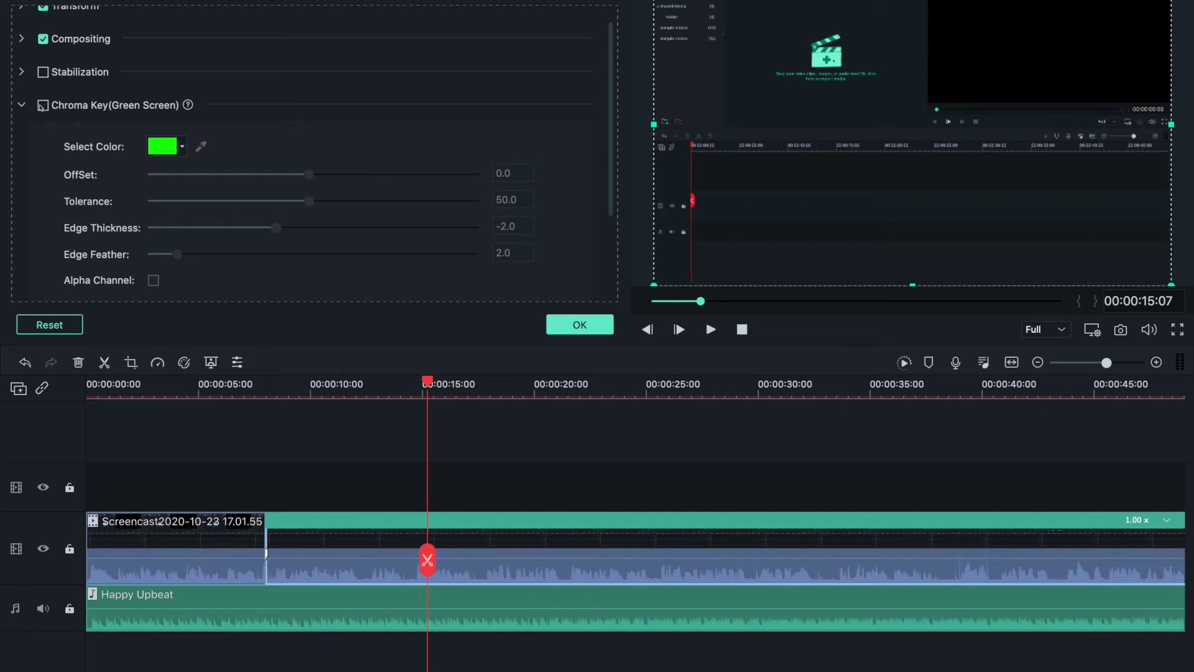
click(43, 105)
Try pink as the chroma key colour in the colour picker.
click(178, 145)
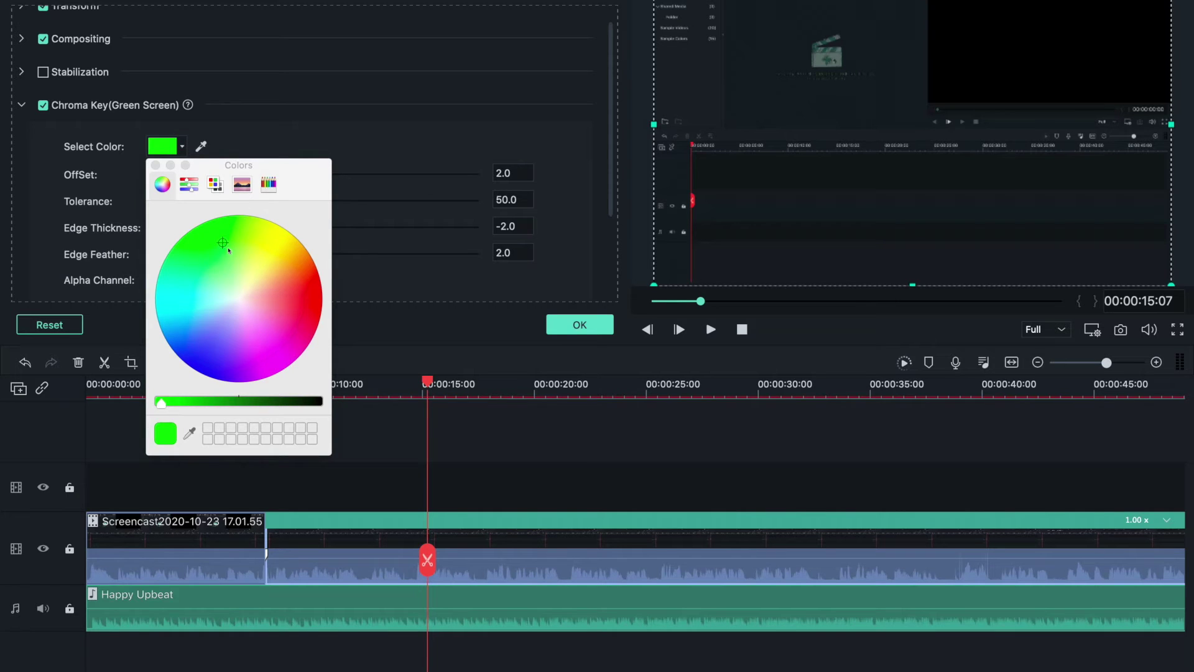
mouse_move(198, 250)
mouse_down()
mouse_move(167, 311)
mouse_move(185, 362)
mouse_up()
click(271, 318)
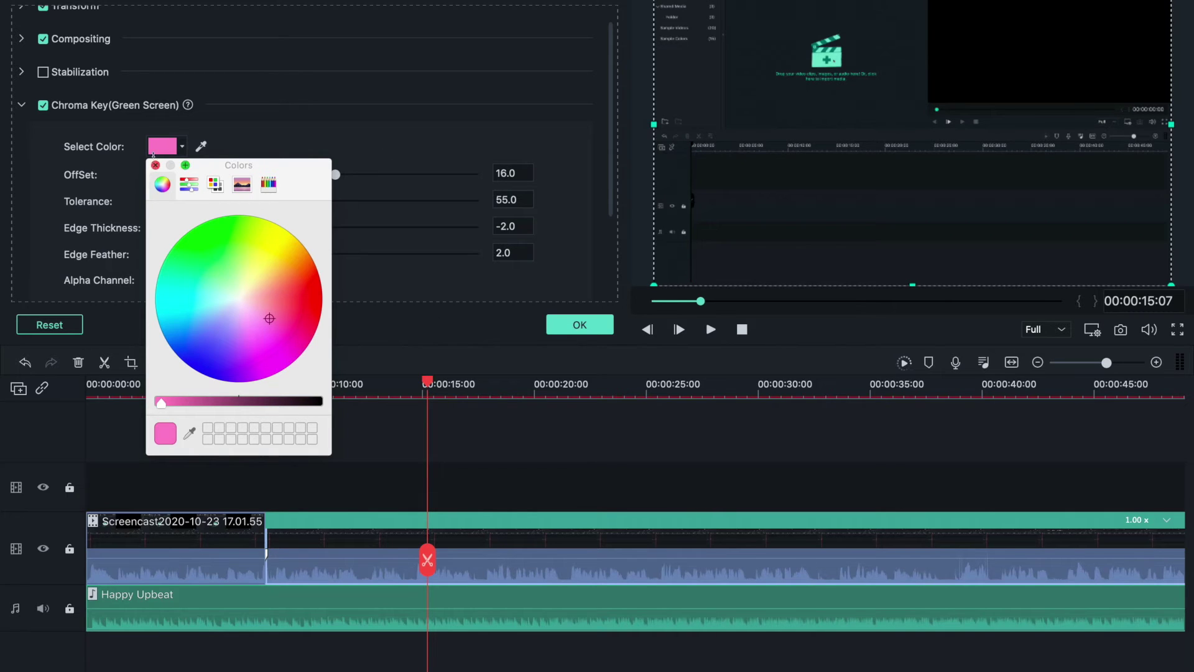
click(155, 165)
Reset the chroma key to defaults, apply with OK, and reopen the clip settings on Audio.
click(49, 324)
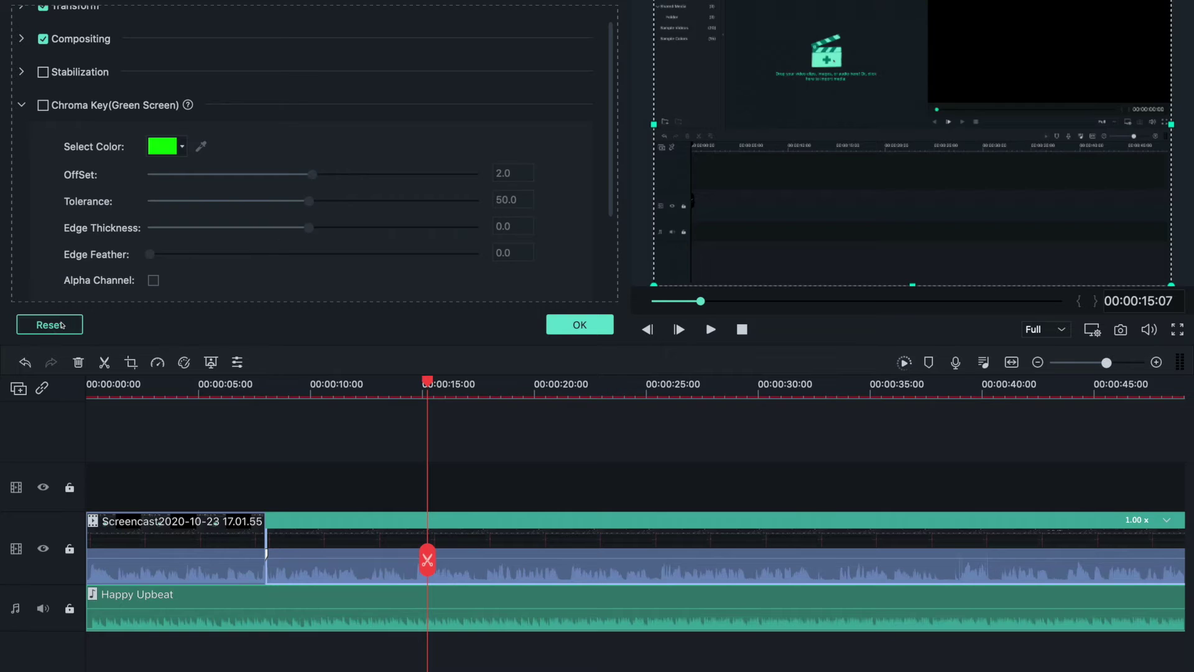
scroll(228, 294, down, 4)
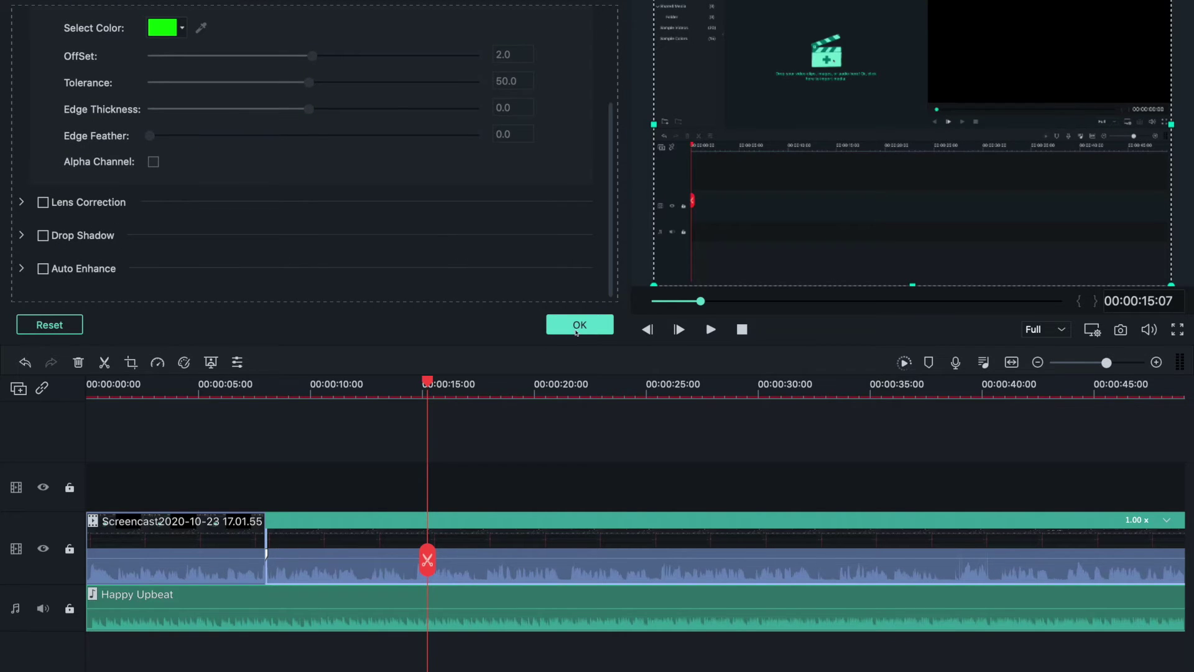
click(567, 328)
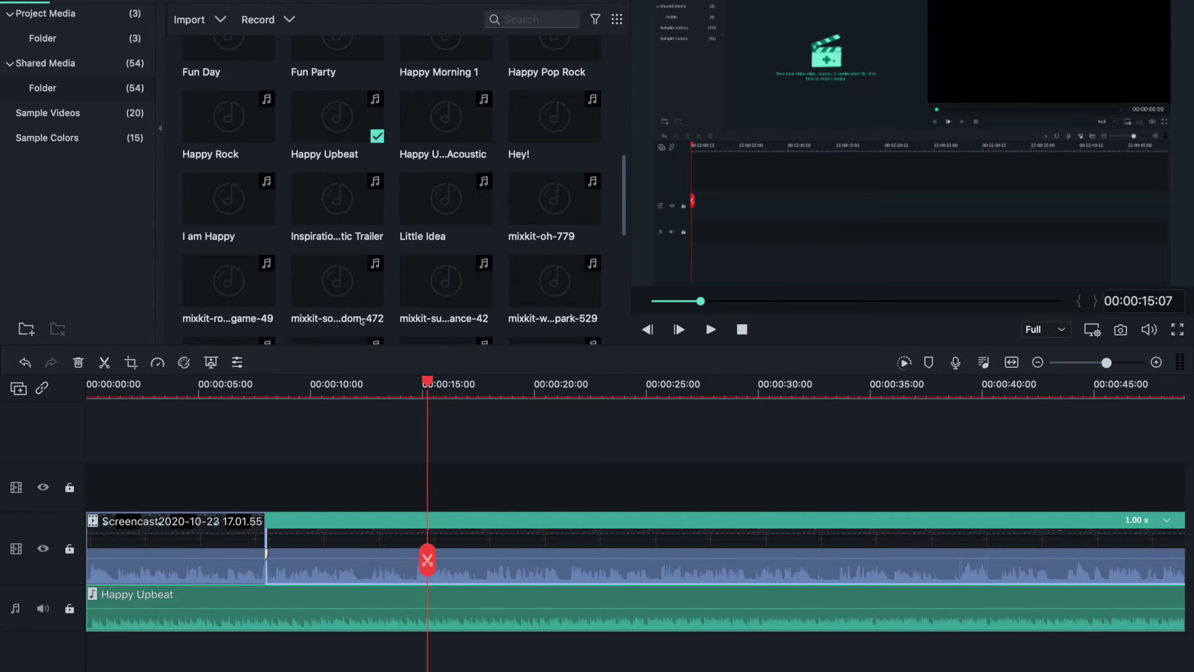
click(212, 363)
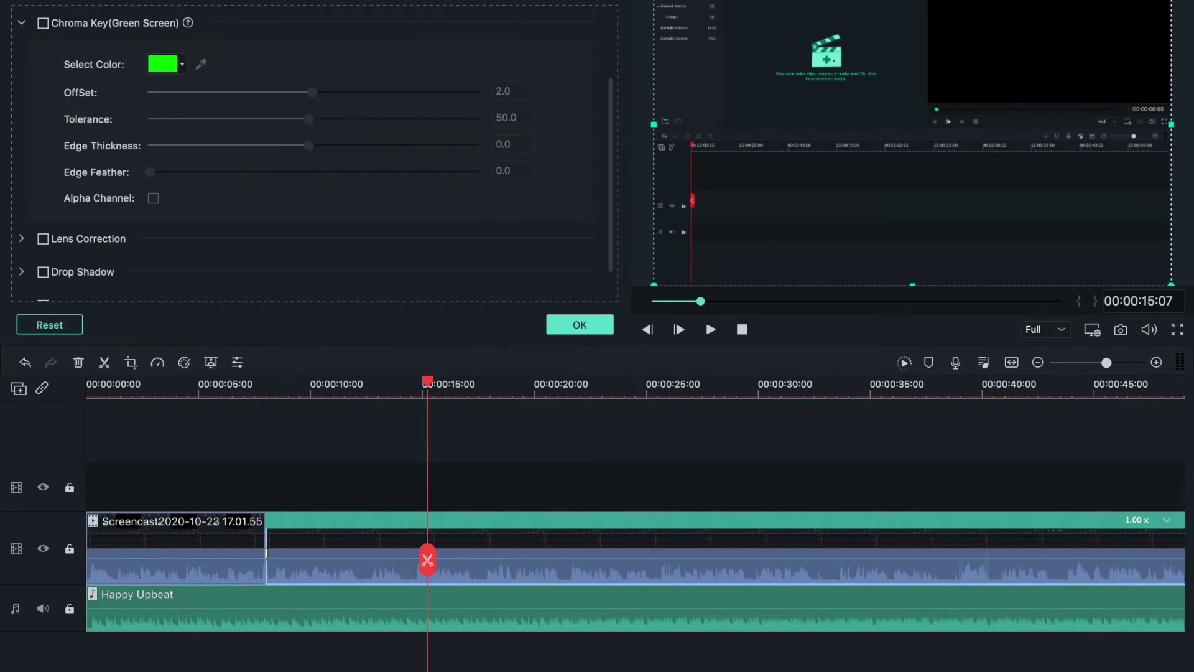
scroll(162, 150, down, 1)
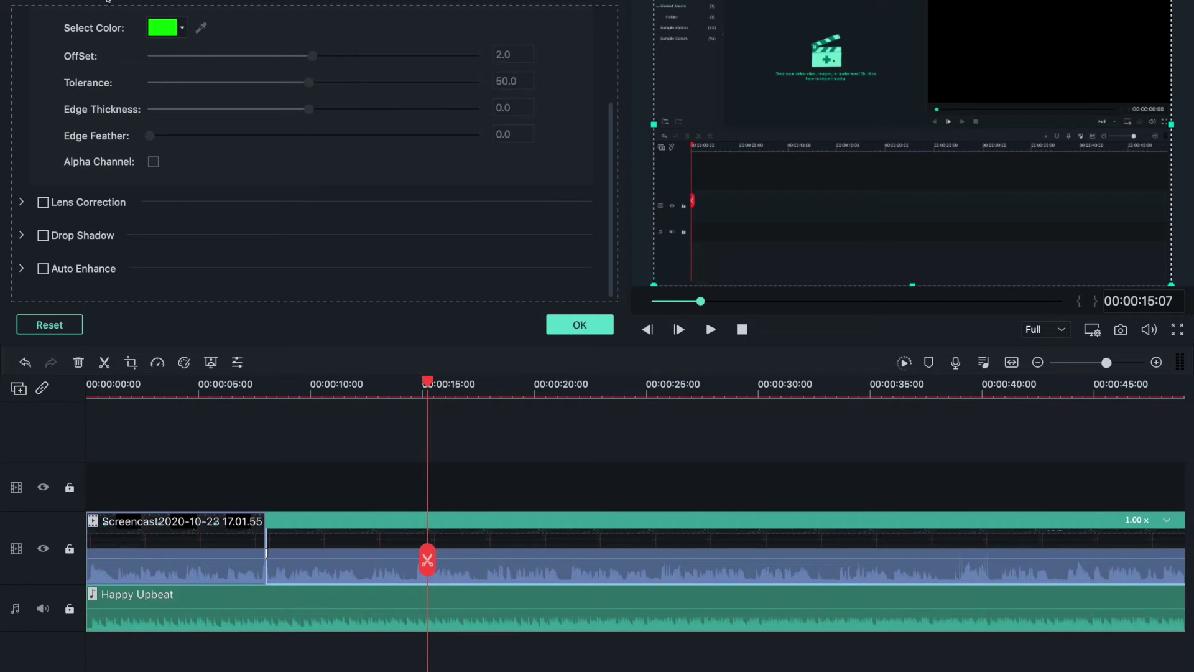
click(189, 1)
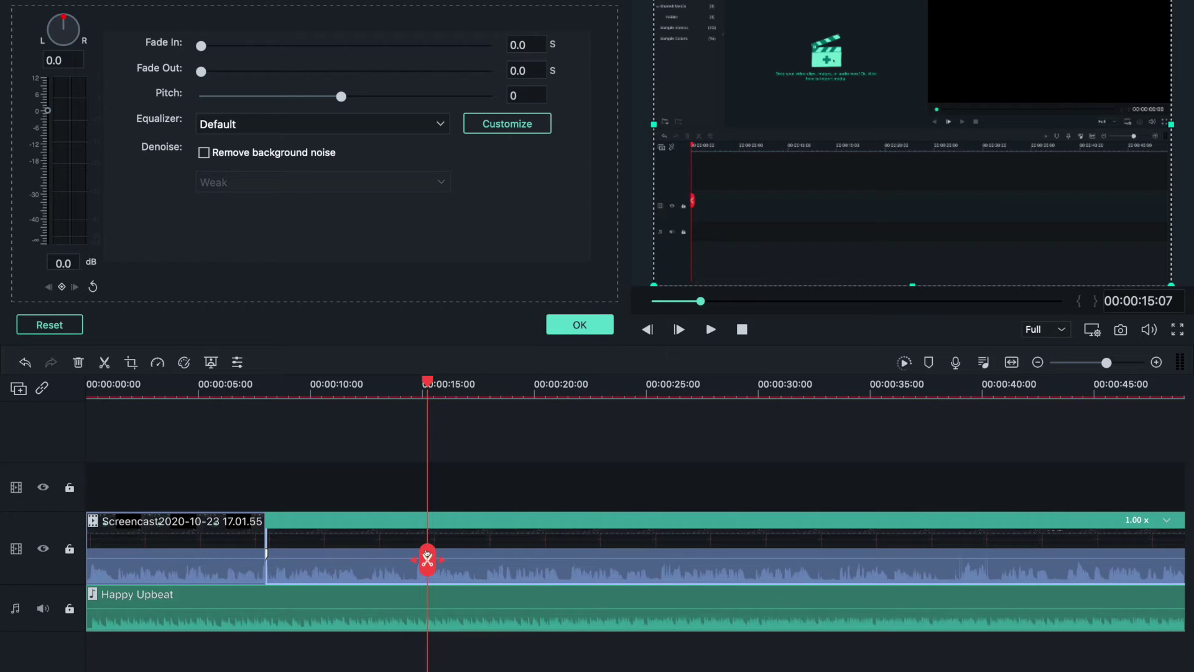
Dismiss the reminder and raise the screencast audio pitch to about 6, confirming with OK.
key(Home)
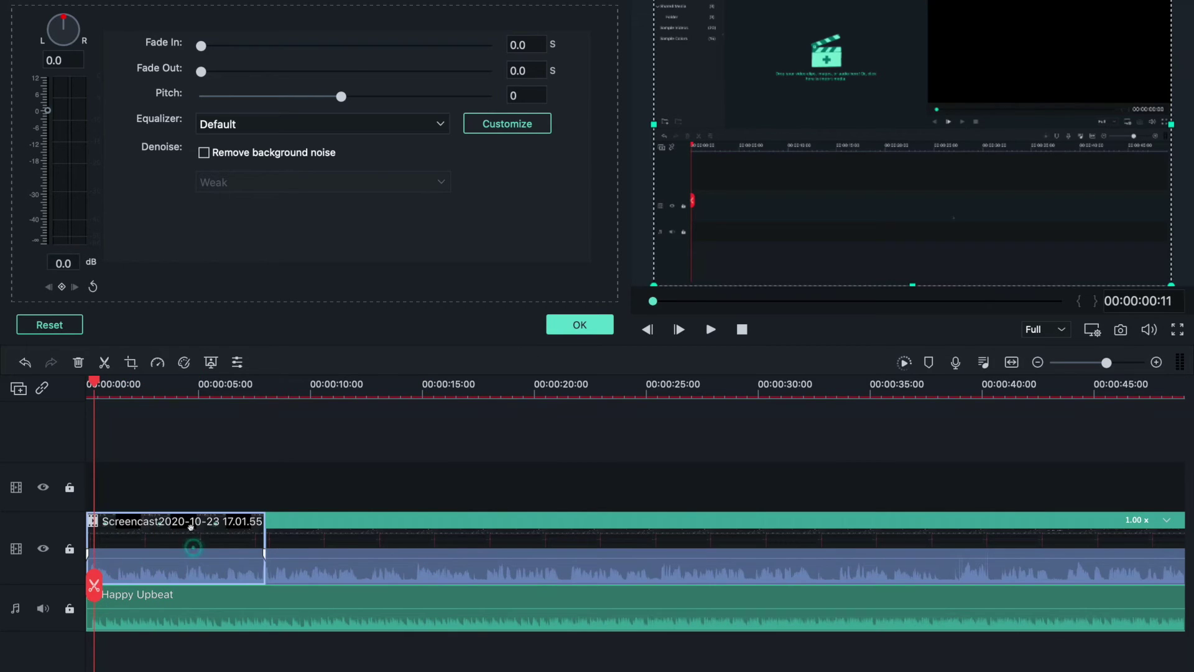
click(211, 362)
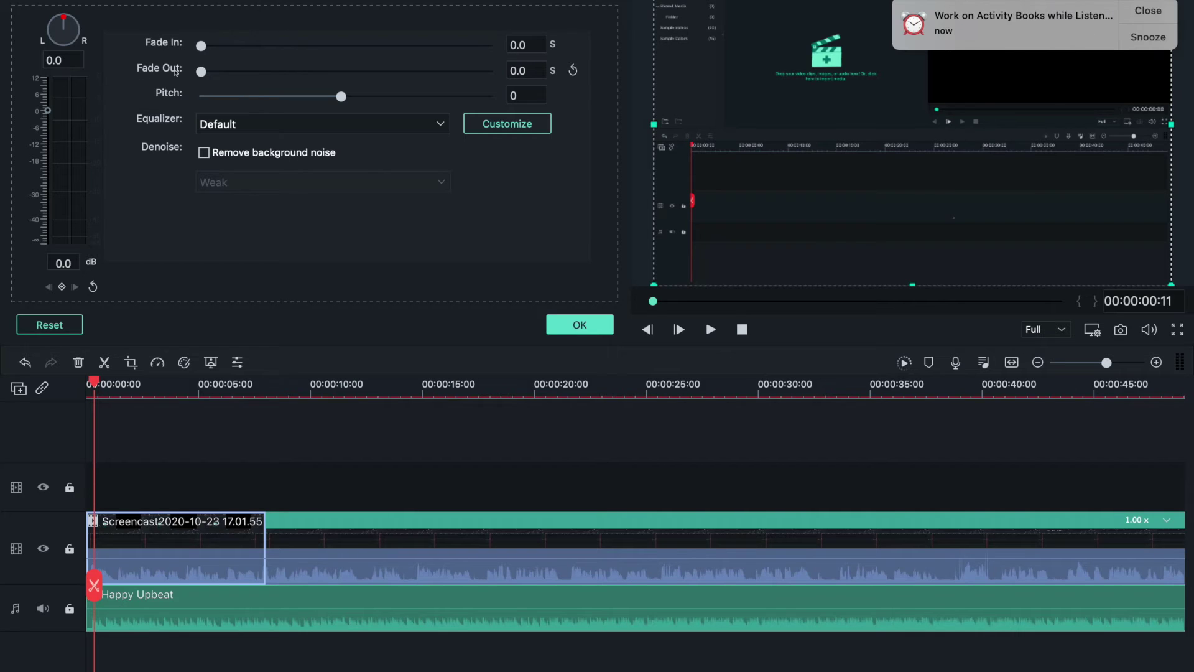
click(1153, 10)
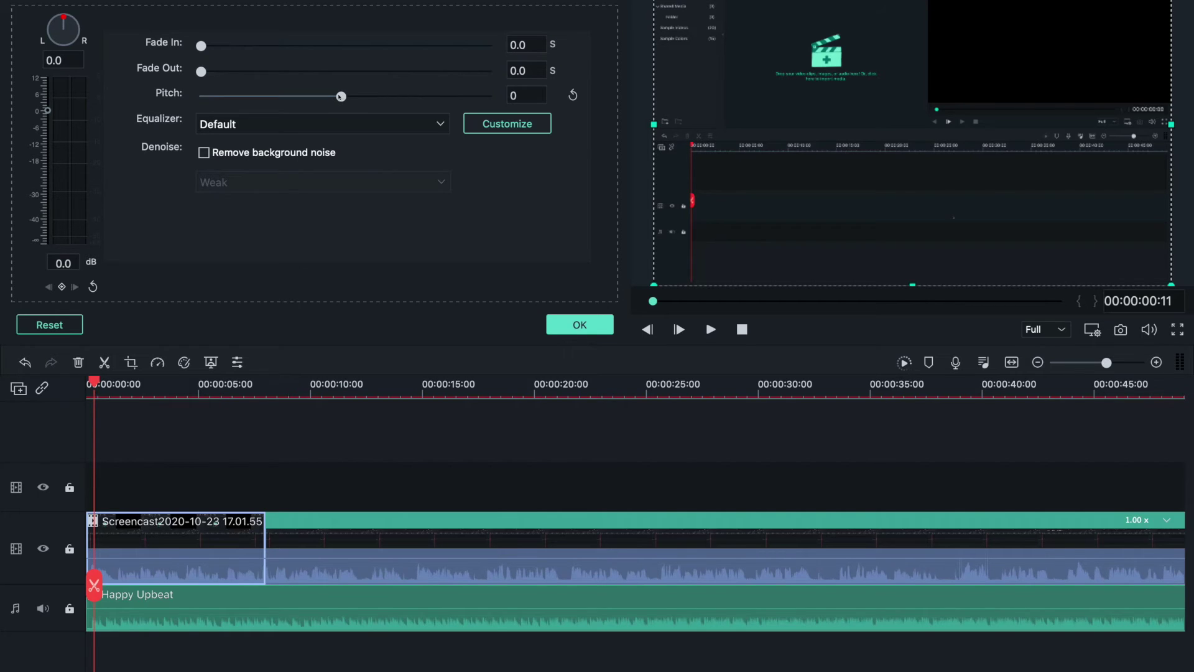
drag(340, 97, 419, 96)
click(577, 325)
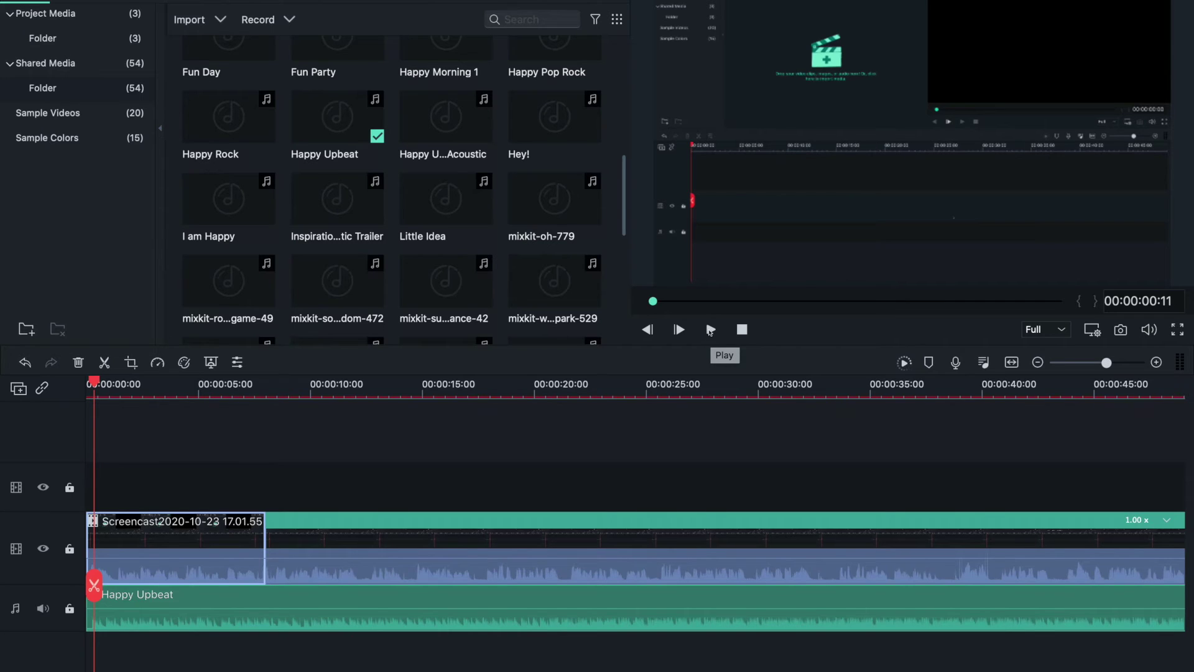
Lower the Happy Upbeat music volume to nearly flat, preview it, and reopen the screencast clip's settings.
click(709, 330)
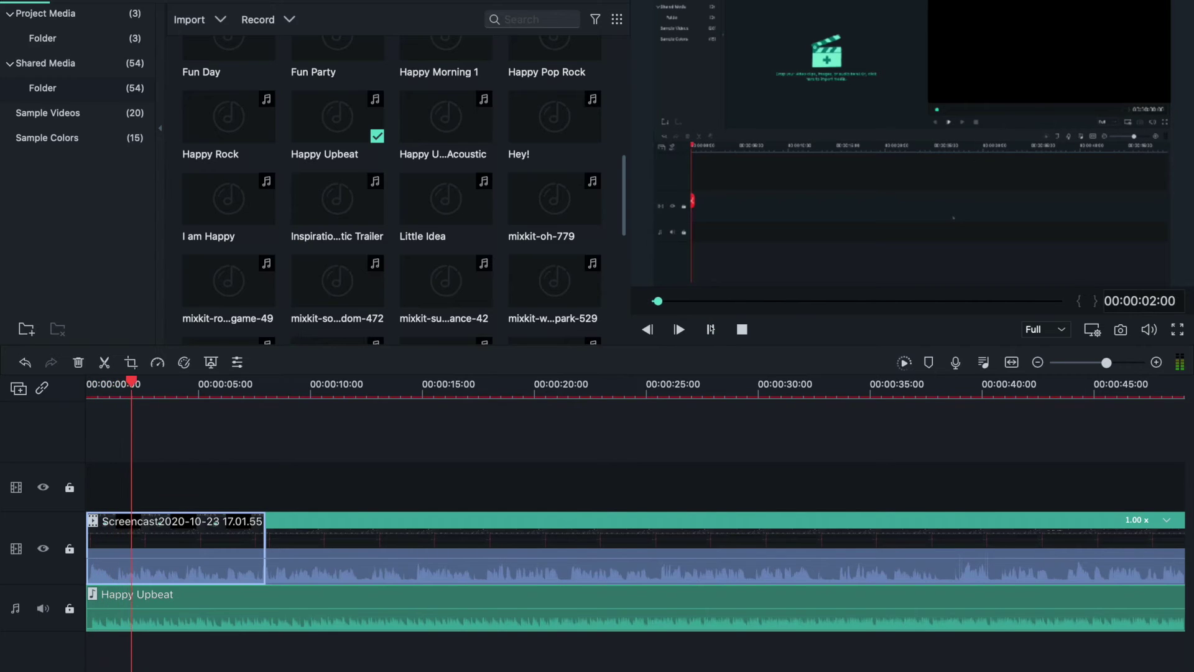
key(space)
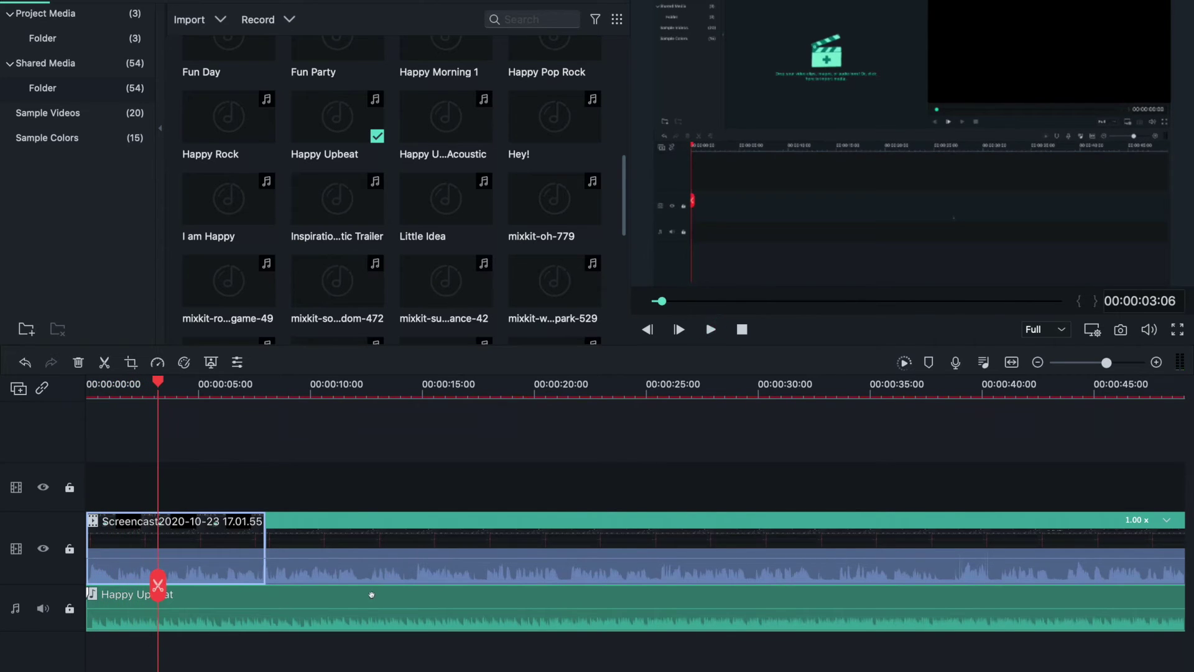
drag(366, 603, 372, 626)
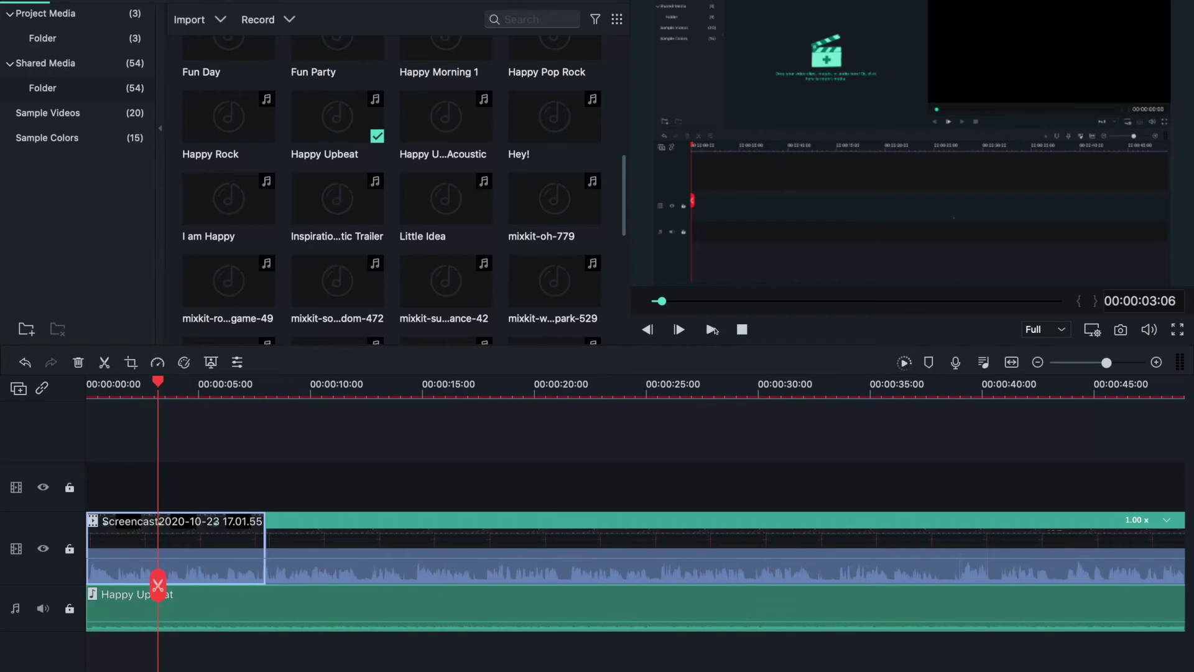
click(711, 330)
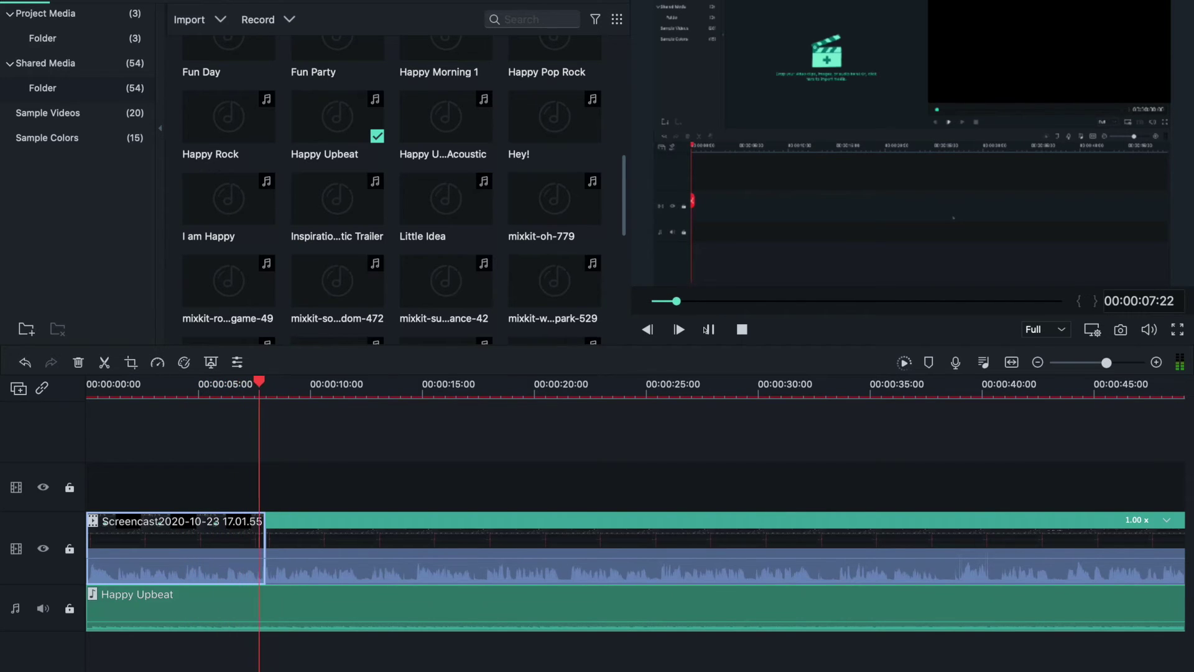
click(708, 330)
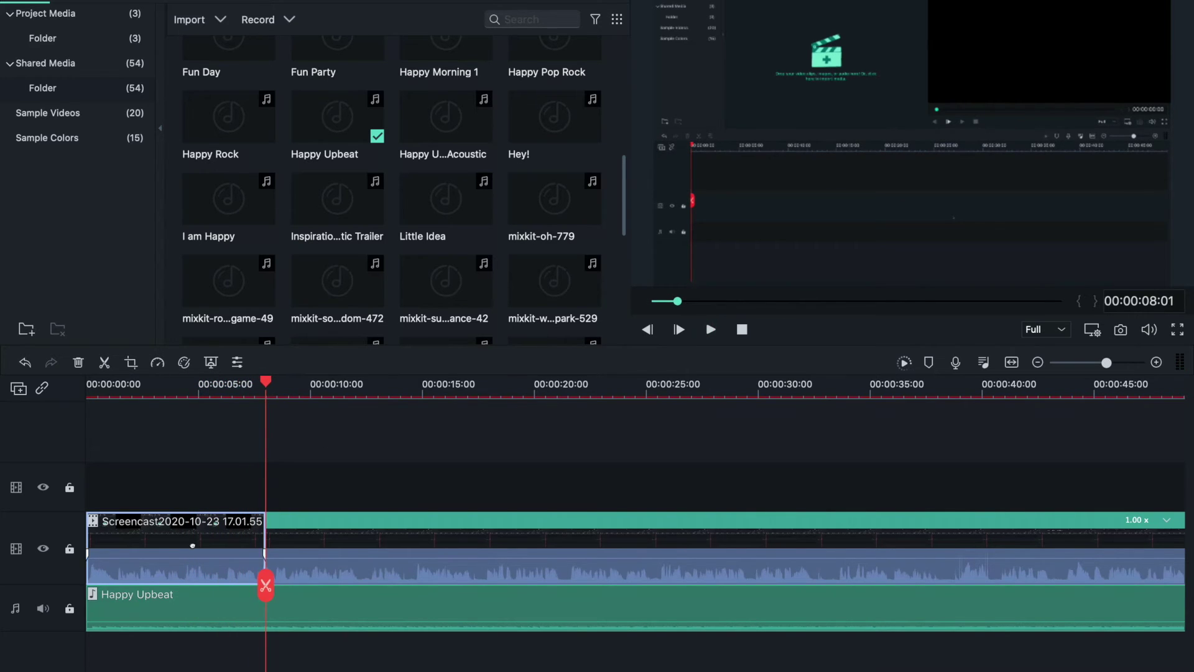
click(211, 362)
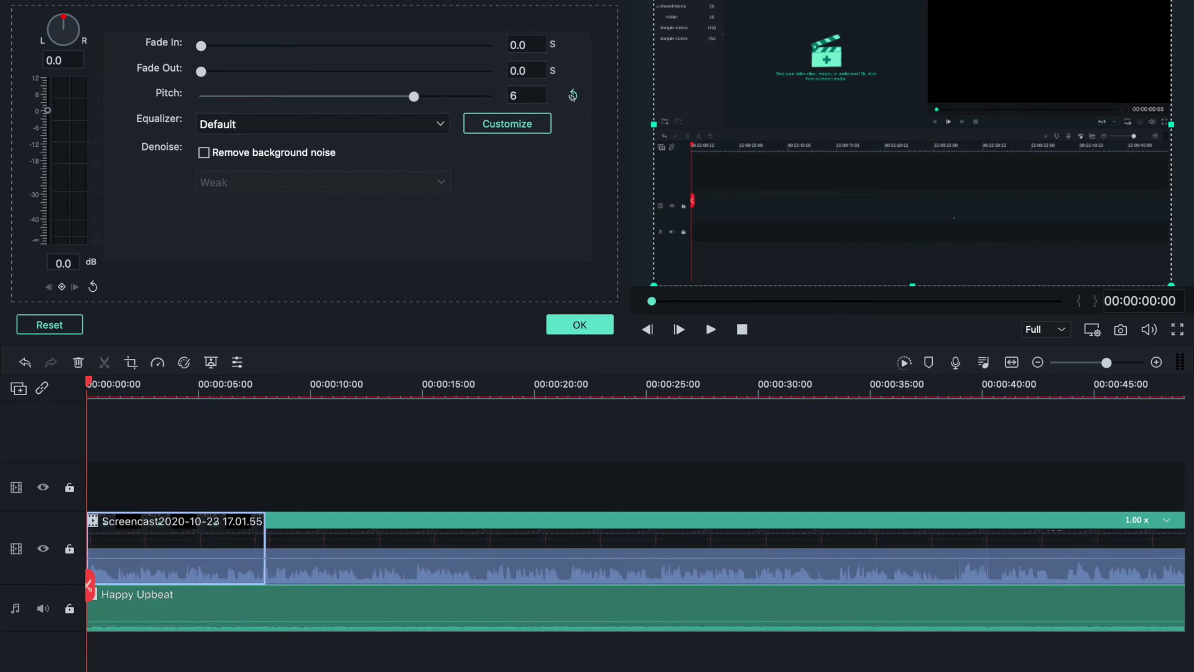
Reset the screencast clip's pitch, then lower it to -12 and apply it.
click(573, 95)
drag(321, 96, 199, 96)
click(605, 324)
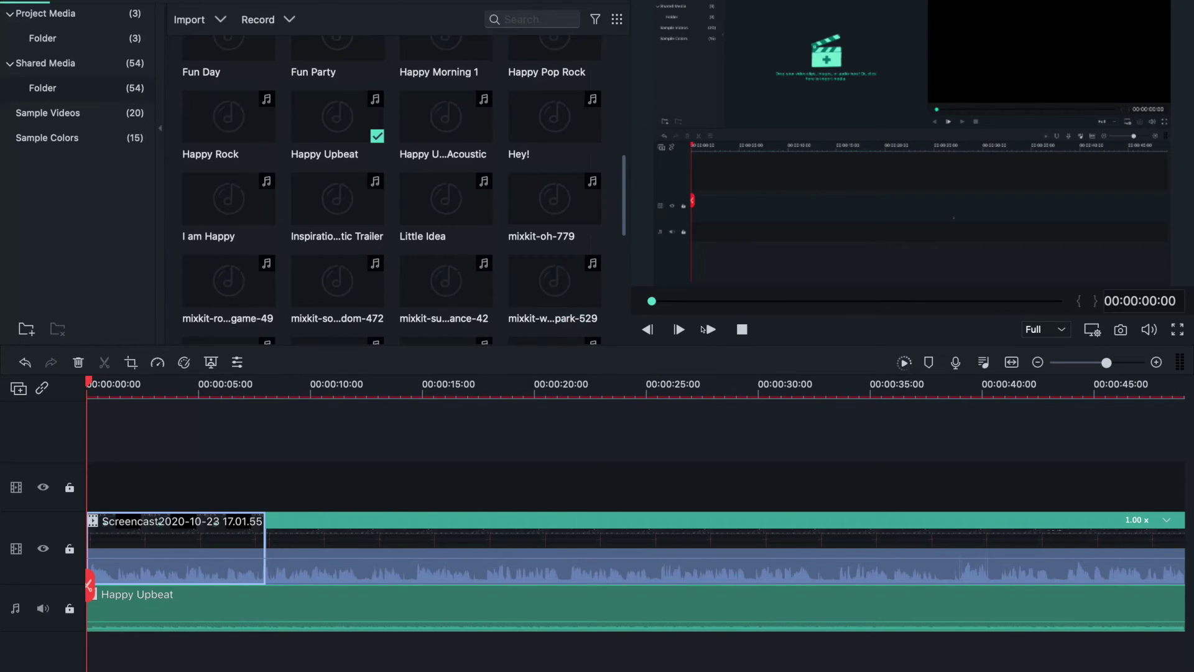
Play back the lowered pitch, pause, and reopen the clip's audio settings.
click(710, 329)
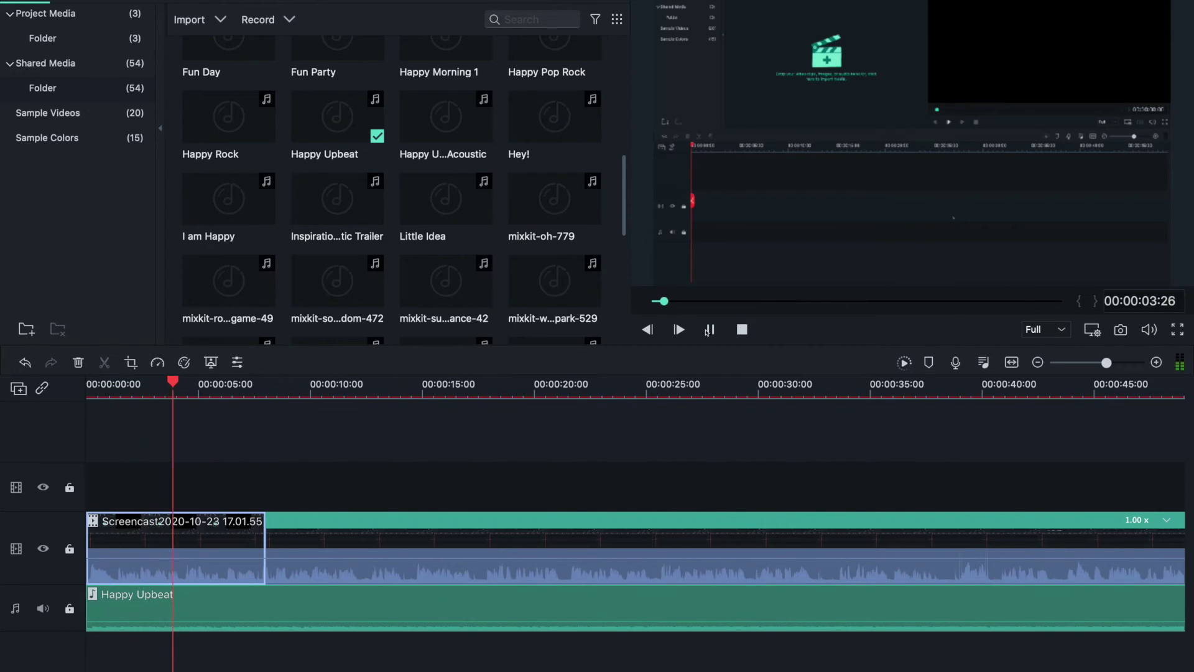
click(710, 329)
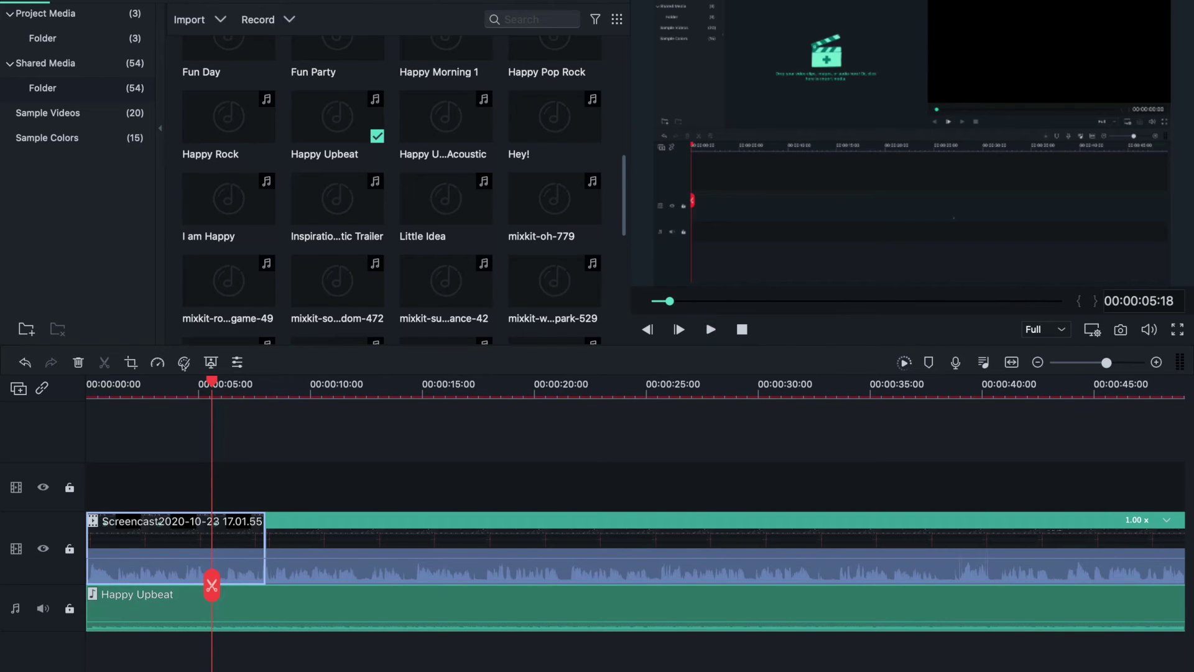
click(212, 362)
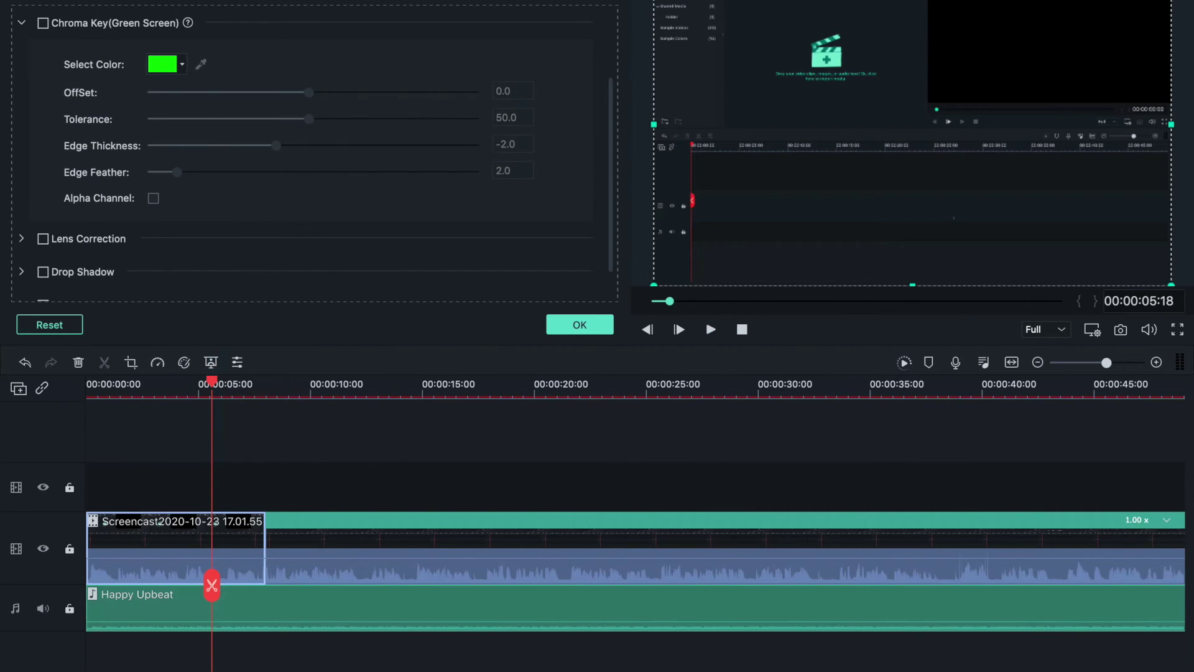
Return pitch to 0, enable Remove background noise at Mid strength, and show animation presets.
click(573, 96)
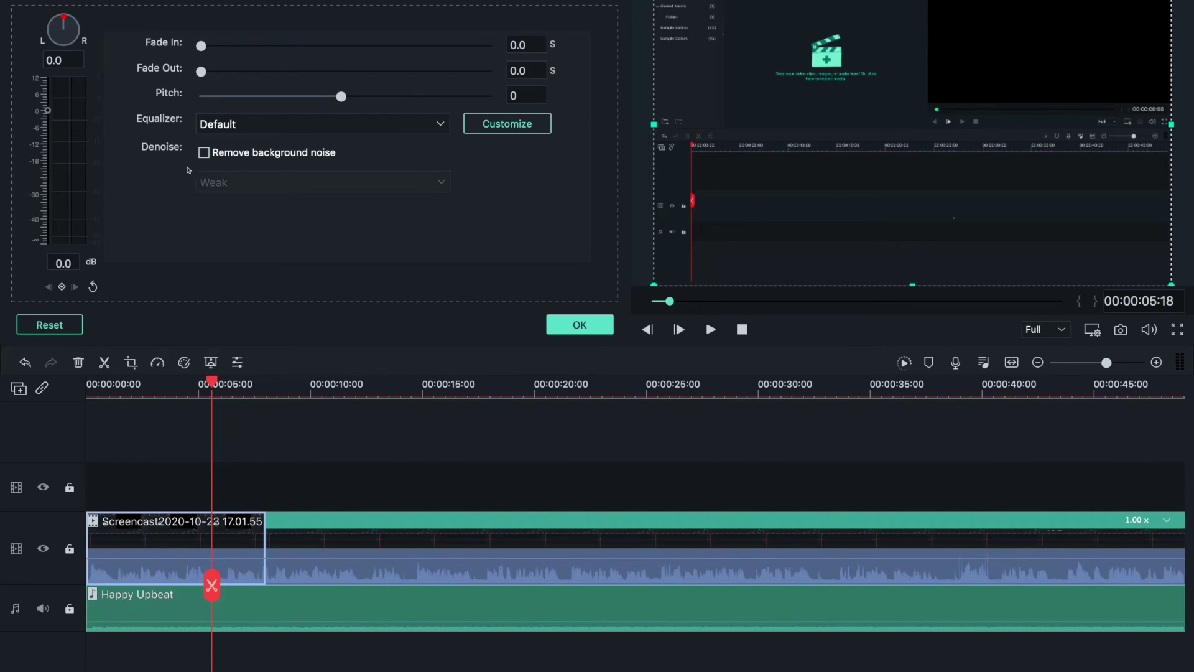
click(205, 152)
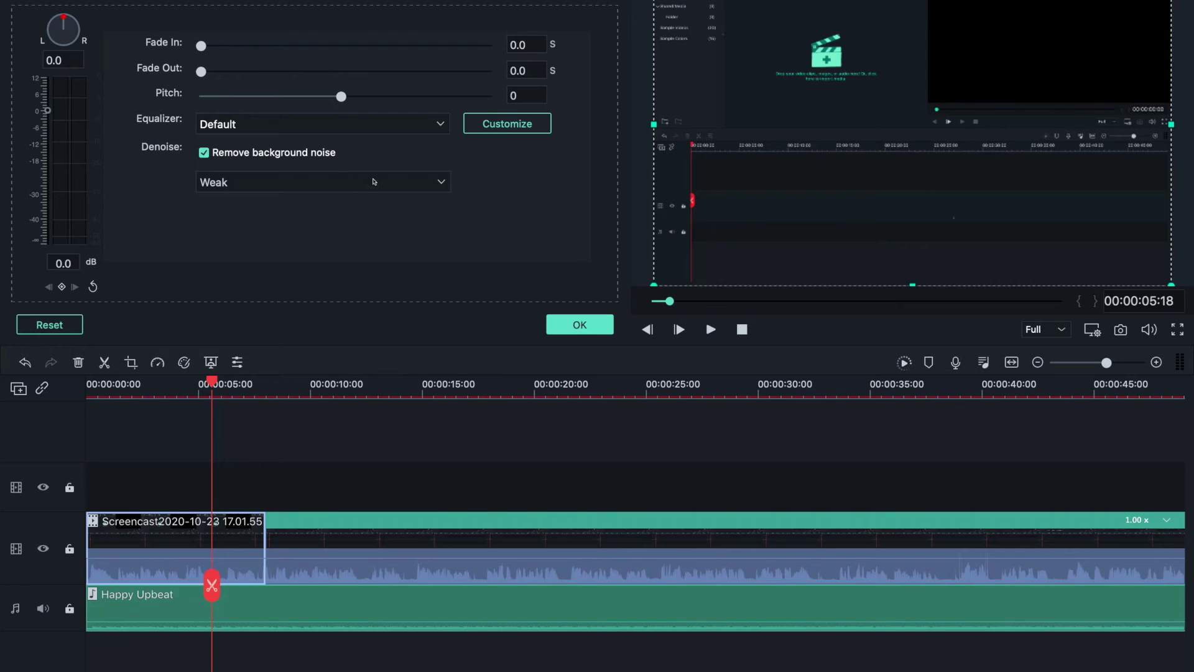
click(392, 183)
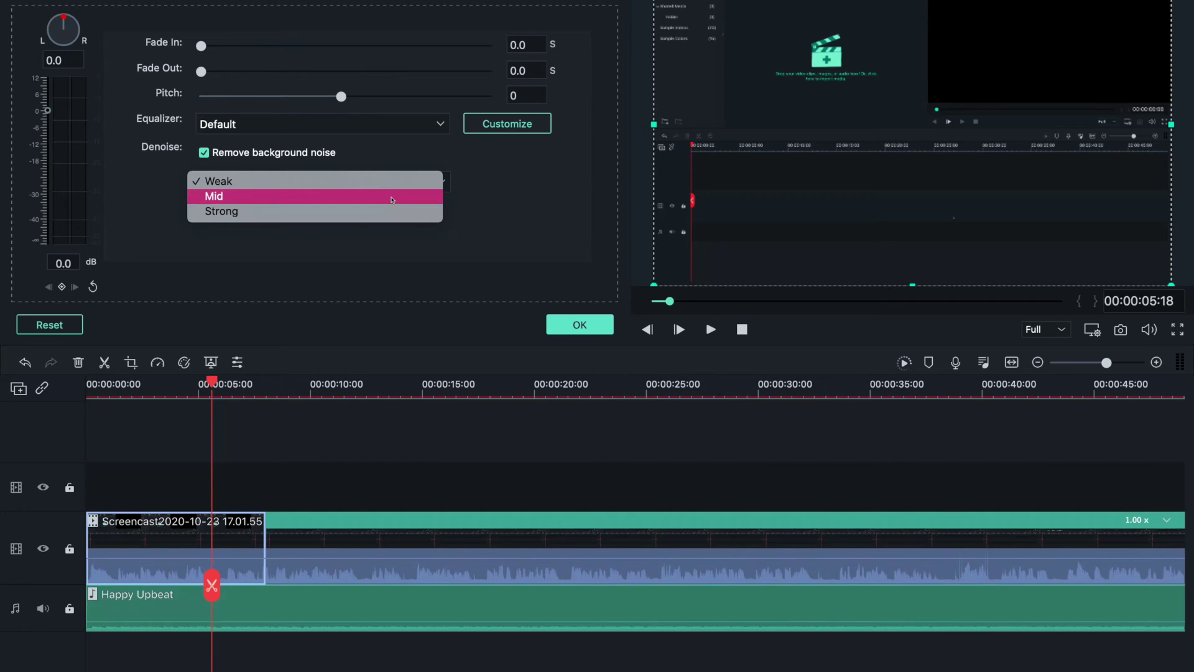
click(392, 200)
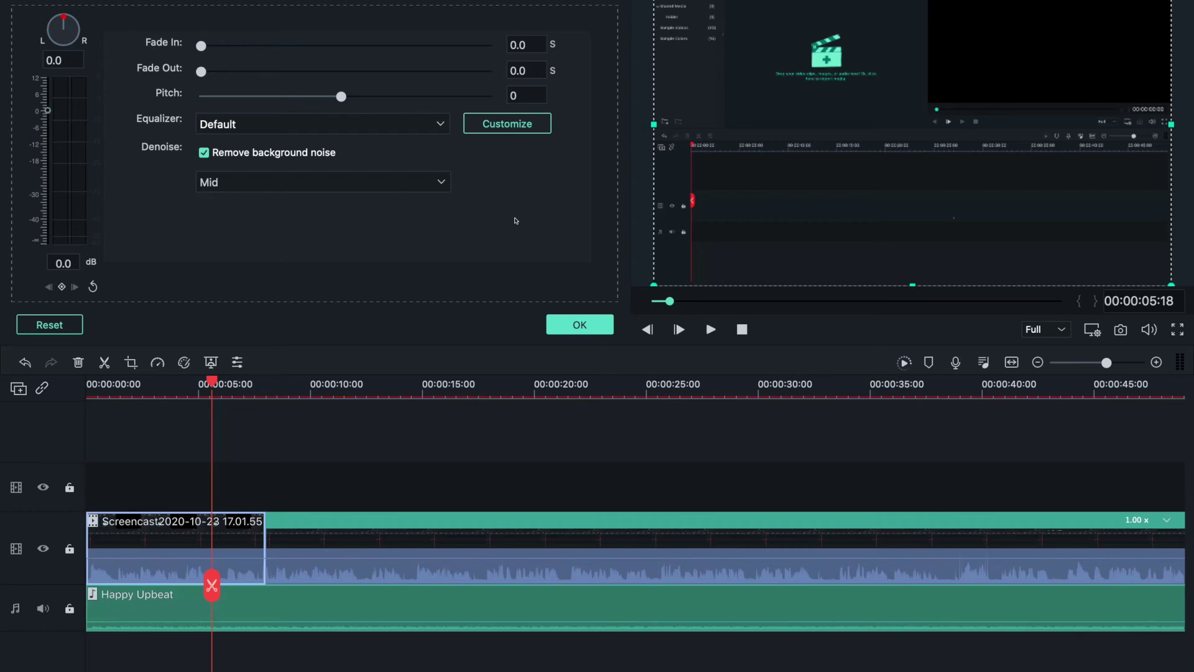
click(218, 186)
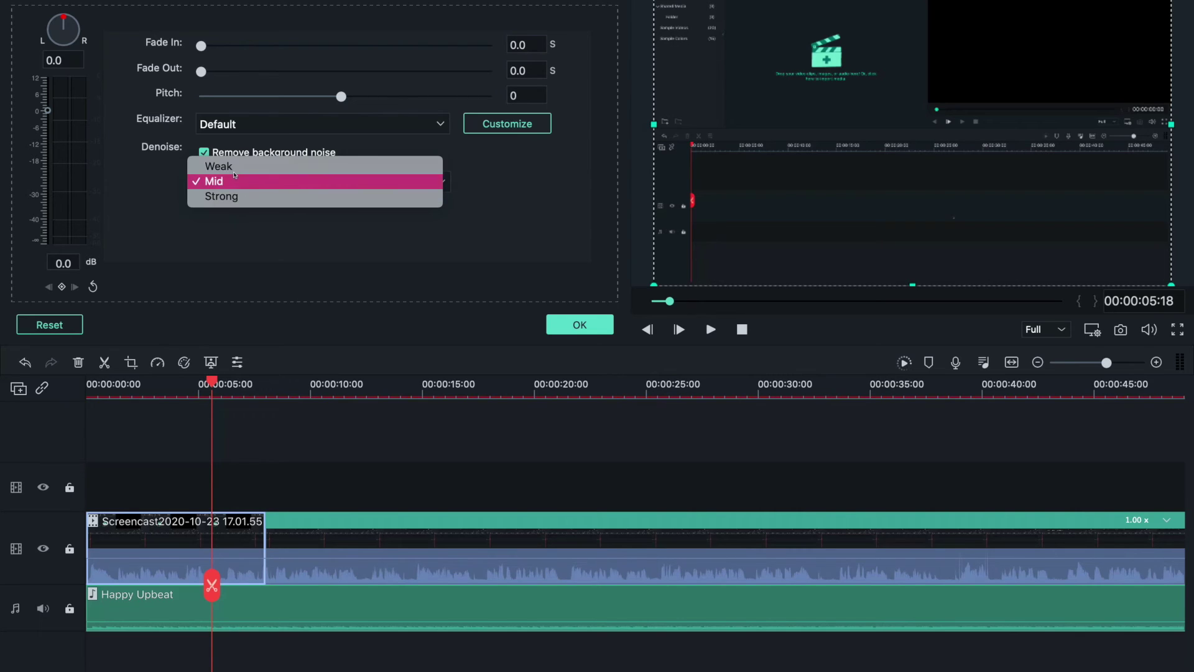
click(273, 227)
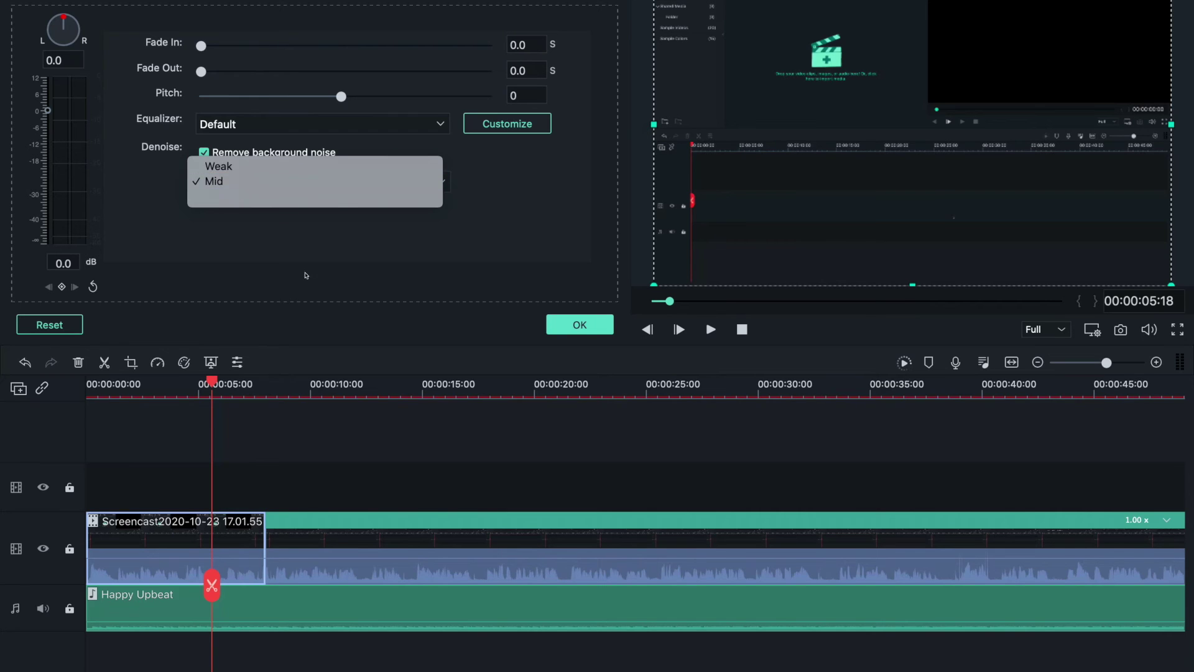
click(204, 153)
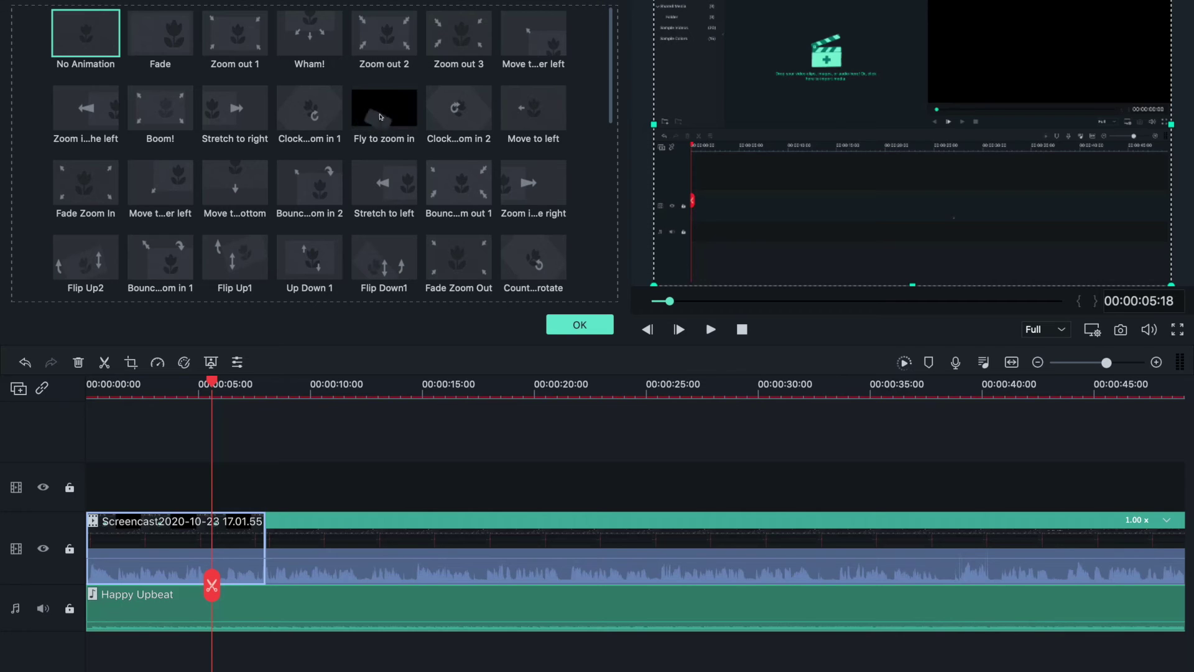
Apply the Fly to zoom in animation and rewind the playhead to the start.
click(376, 117)
click(561, 326)
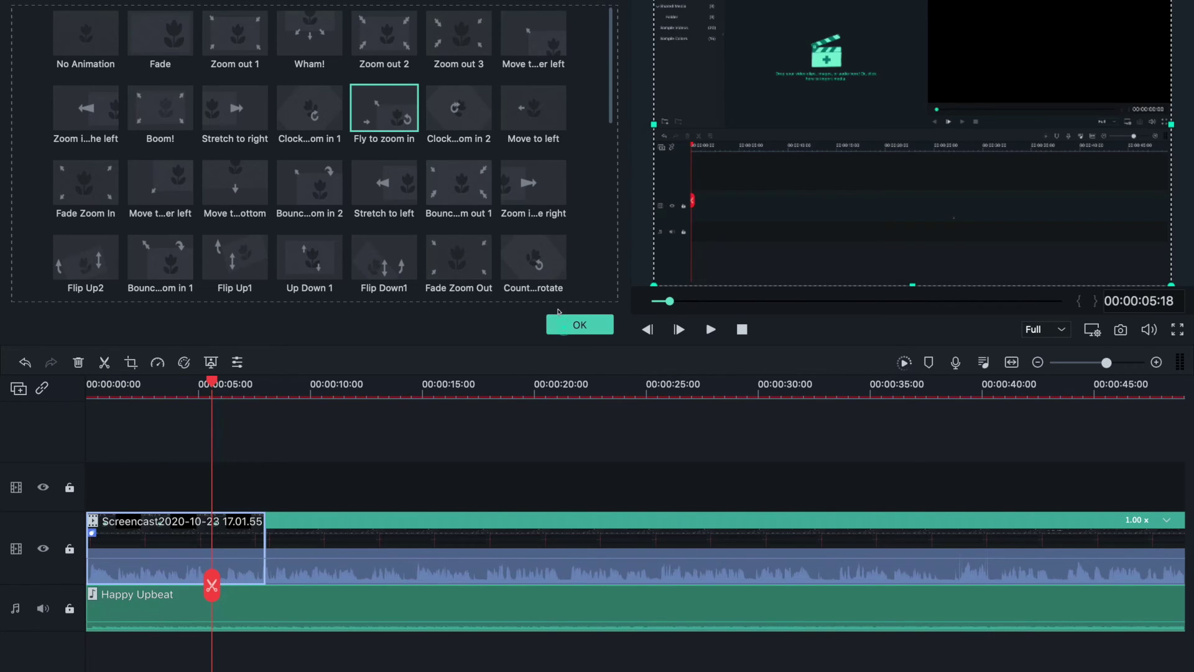
drag(212, 584, 87, 584)
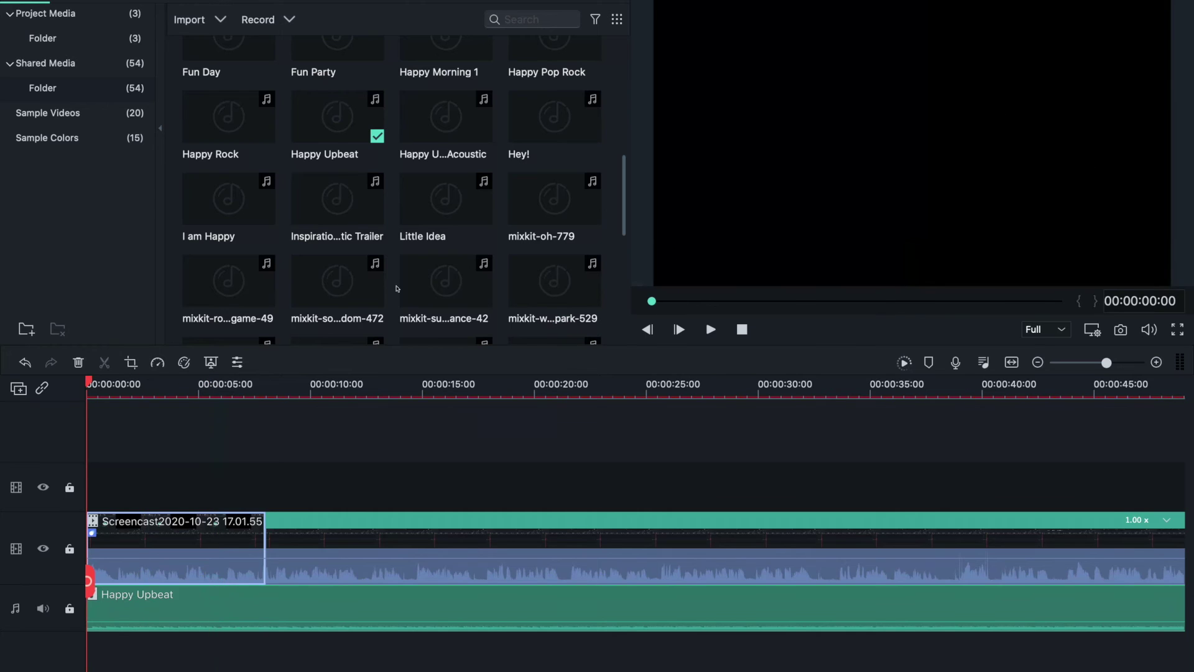
Preview the Fly to zoom in animation, then undo it with Ctrl+Z.
click(710, 329)
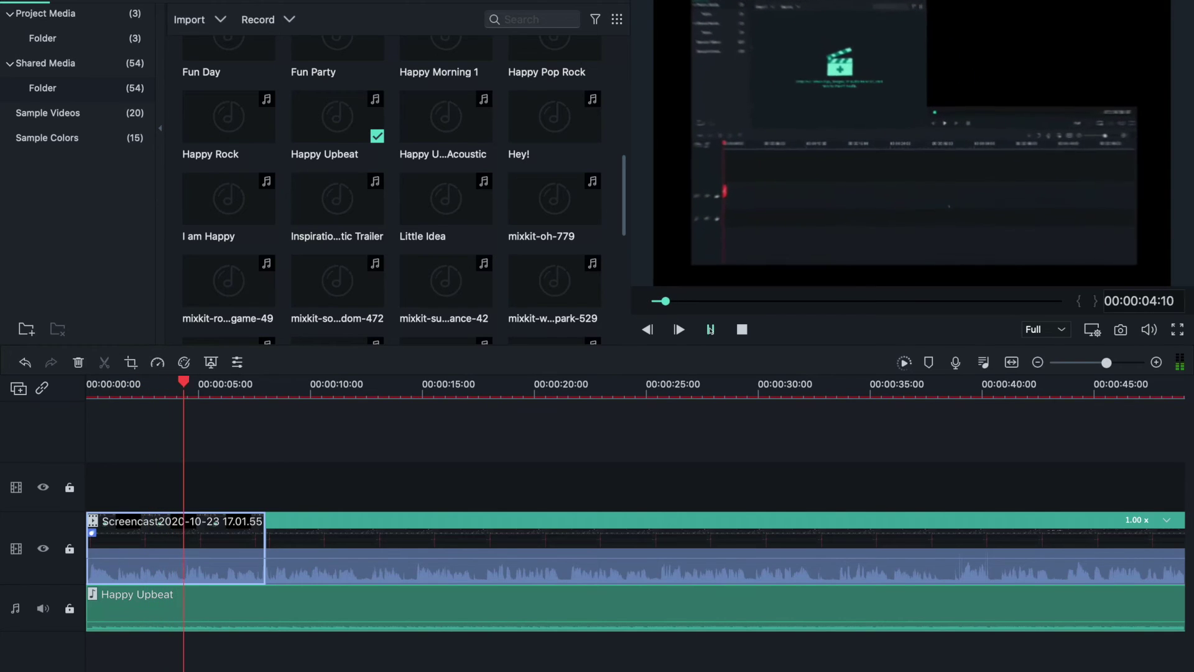
click(710, 330)
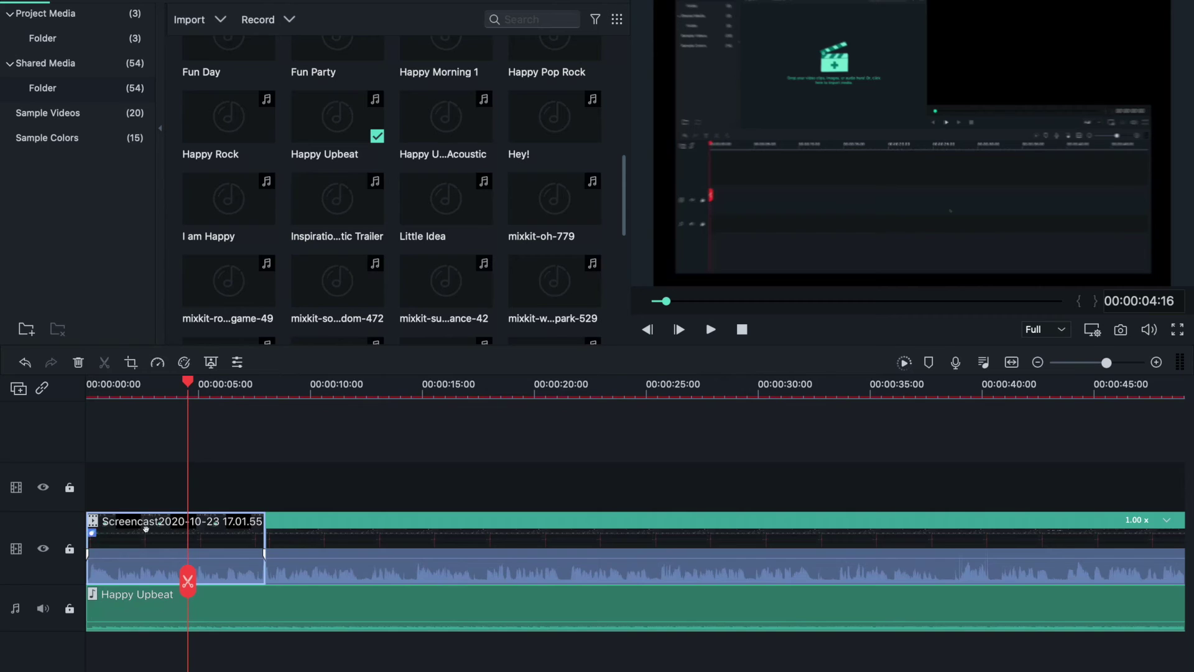
key(ctrl+z)
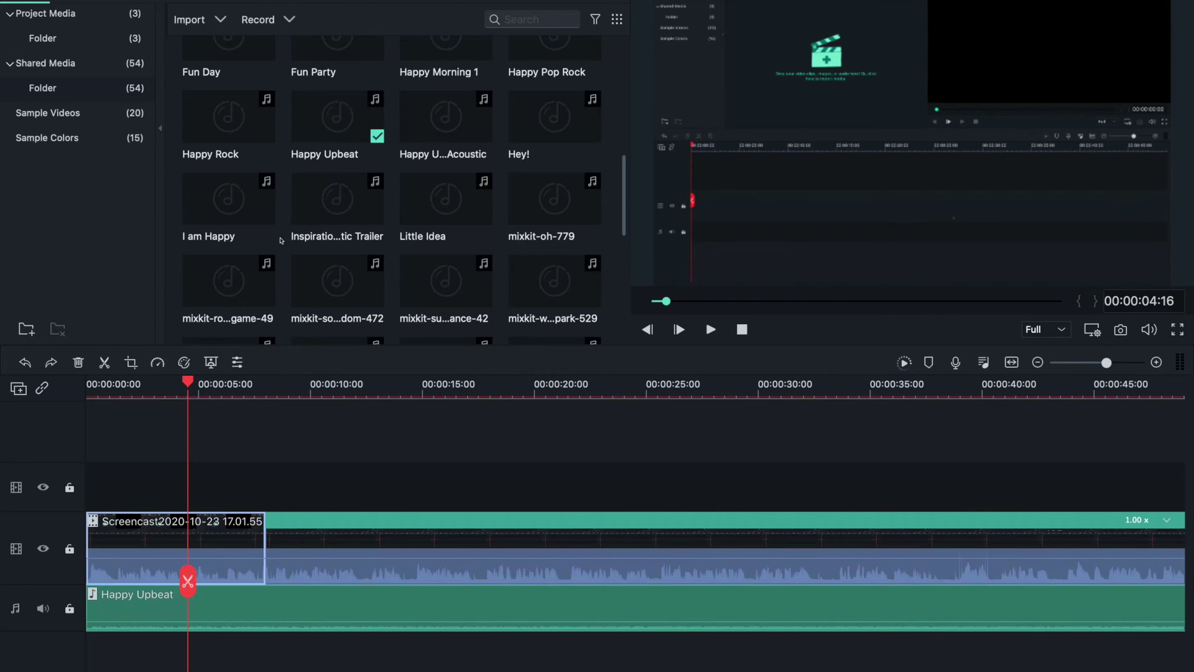
In the colour settings, warm Temperature to 100, then reset it to 0.
click(209, 361)
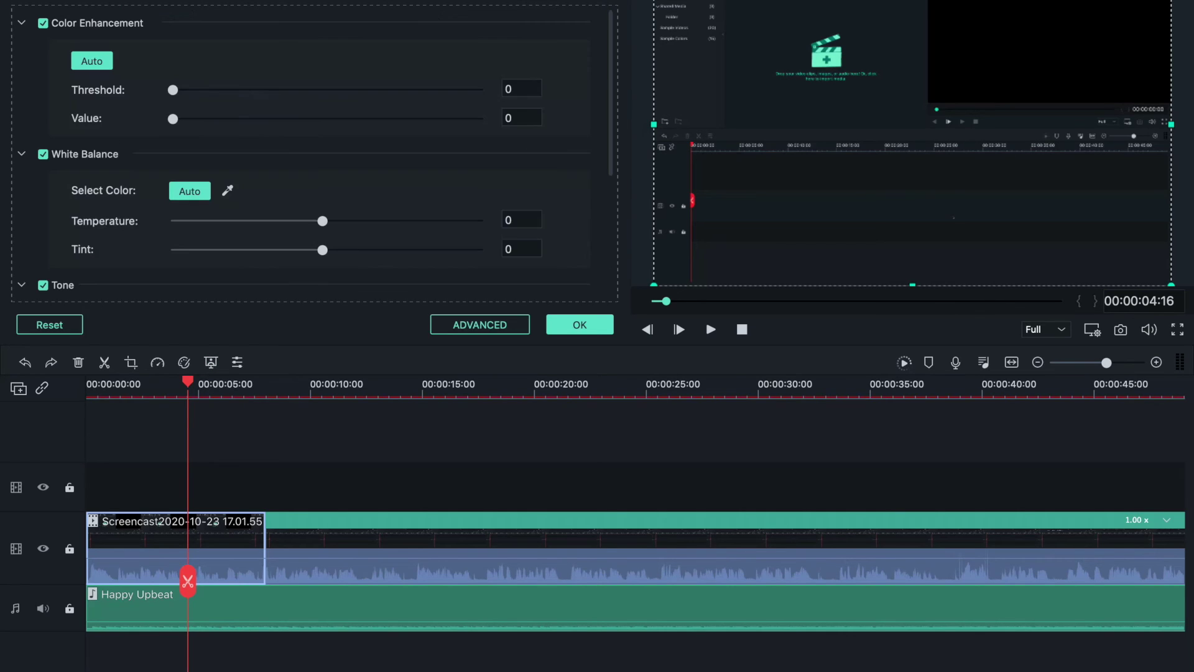
scroll(222, 203, down, 3)
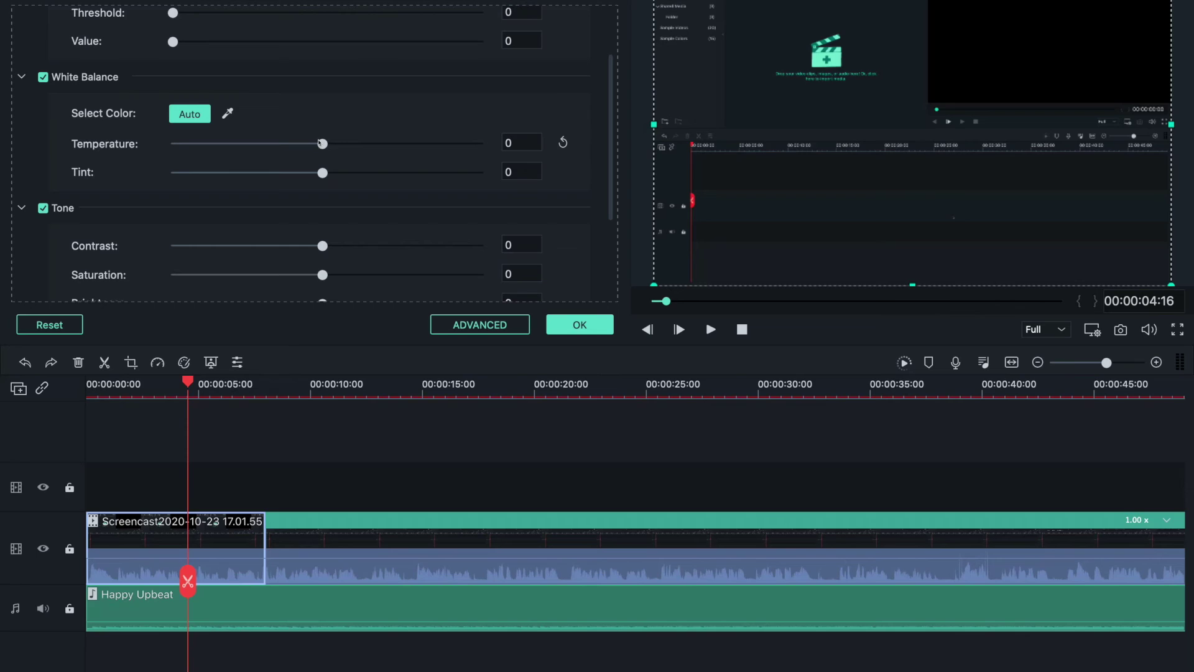
drag(319, 142, 191, 213)
click(562, 143)
Try Contrast at 100 and -100, then reset it back to 0.
scroll(336, 176, down, 3)
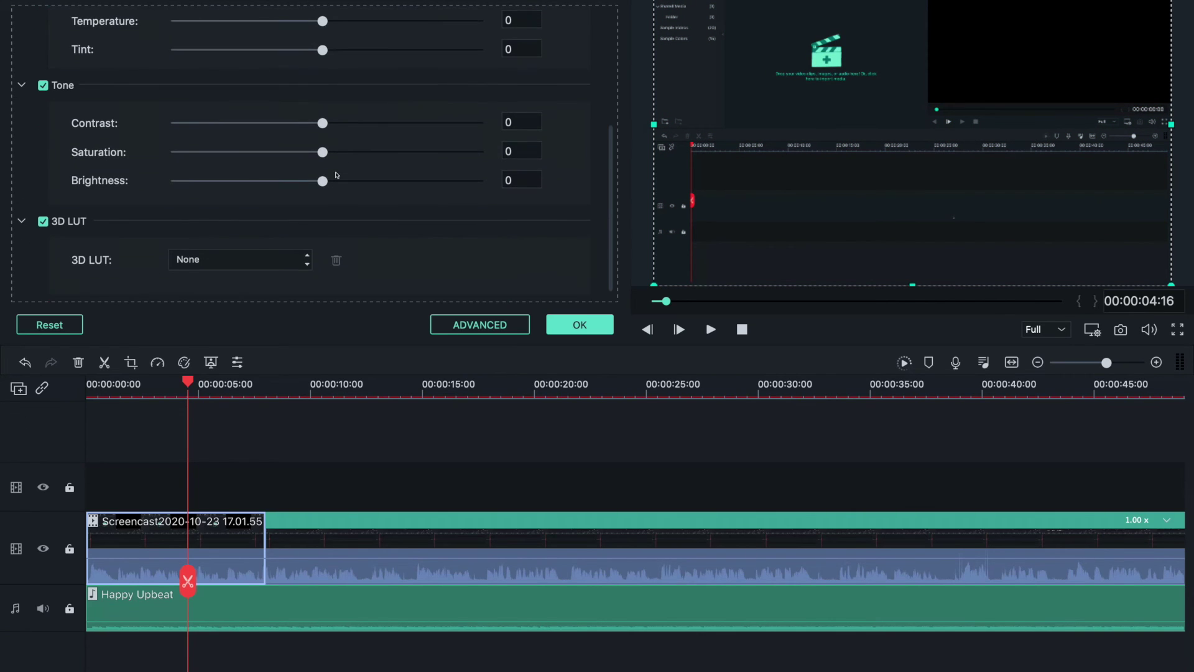
drag(322, 122, 482, 123)
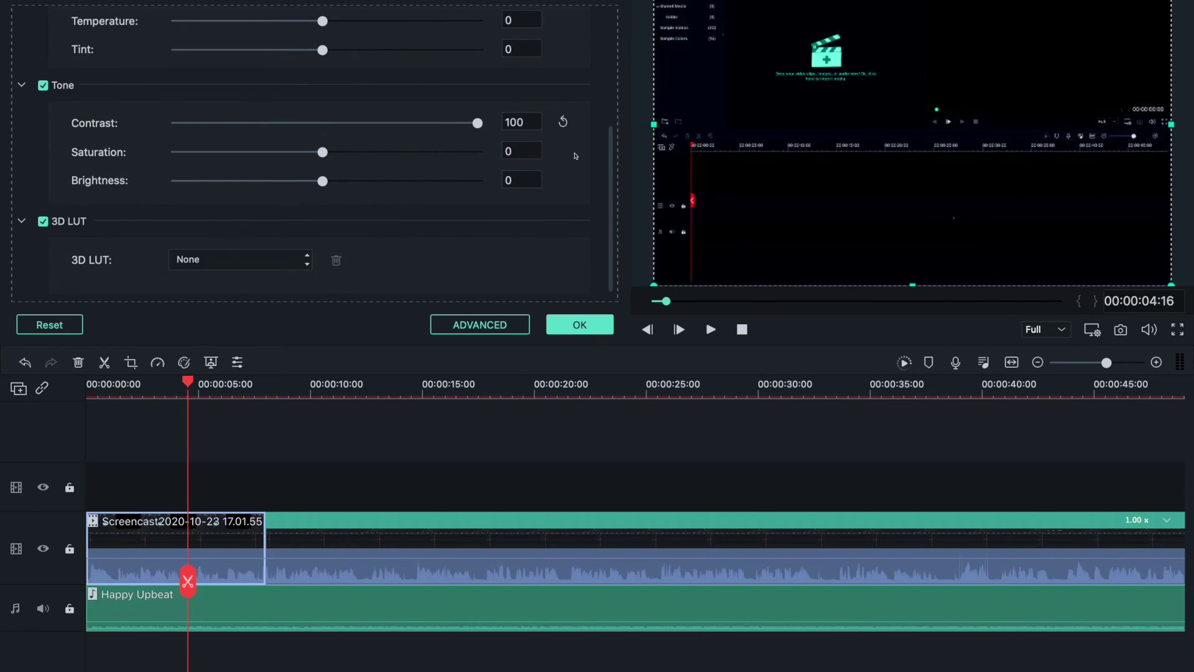
click(562, 121)
drag(322, 123, 173, 123)
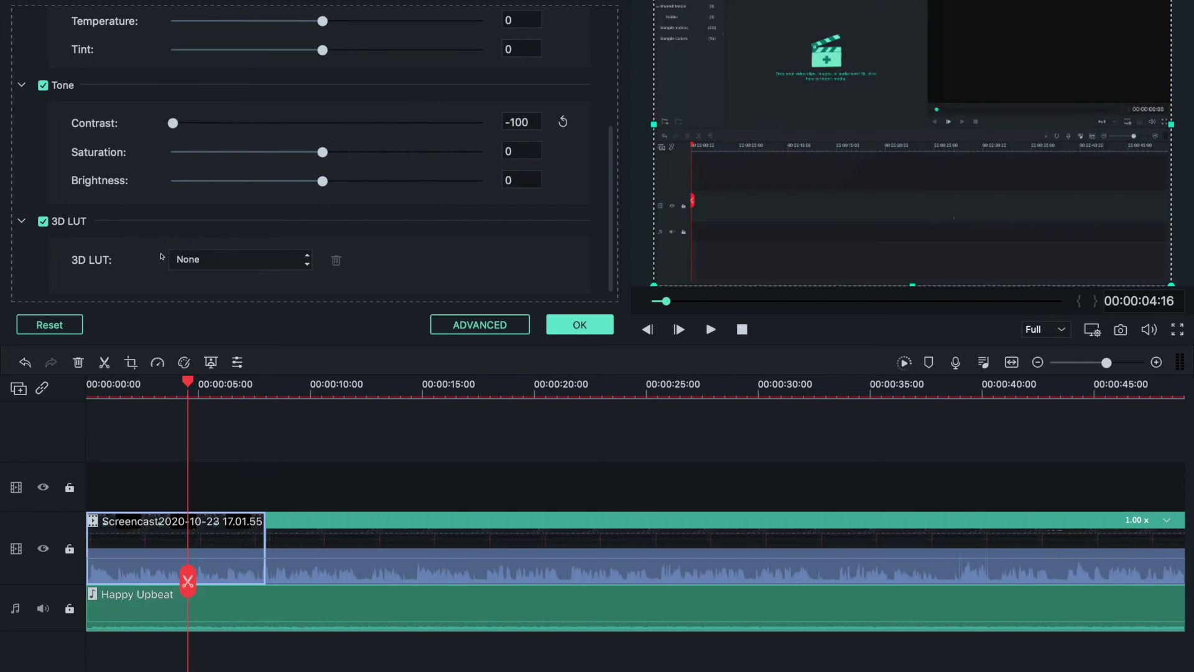
key(ctrl+z)
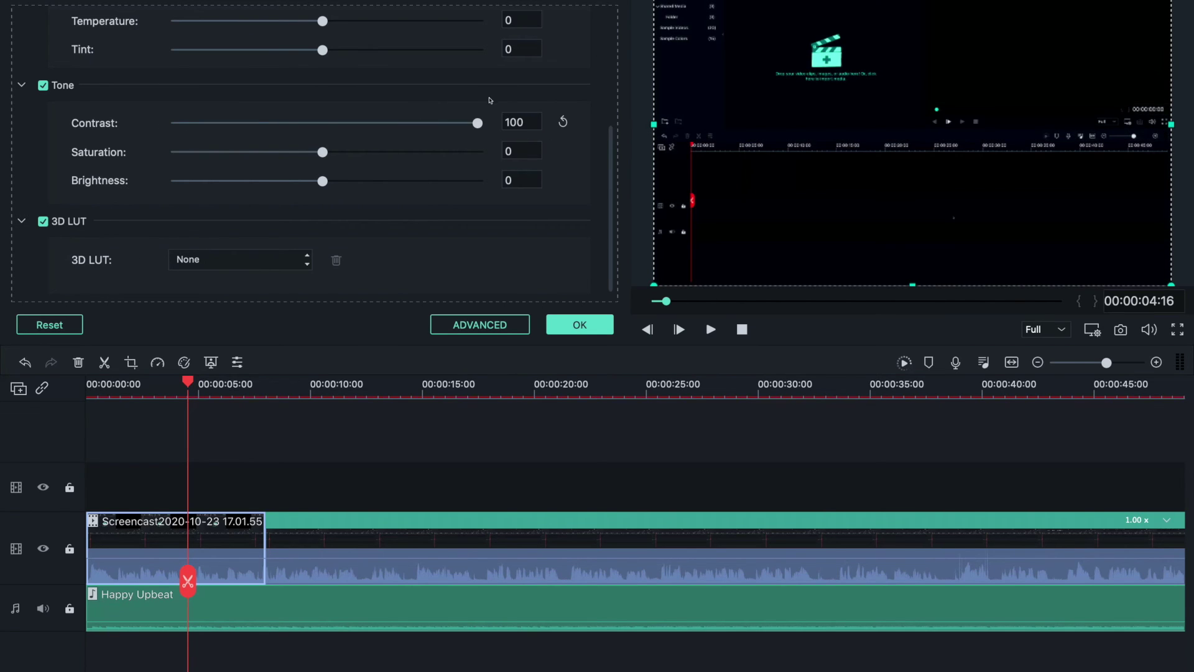
click(563, 123)
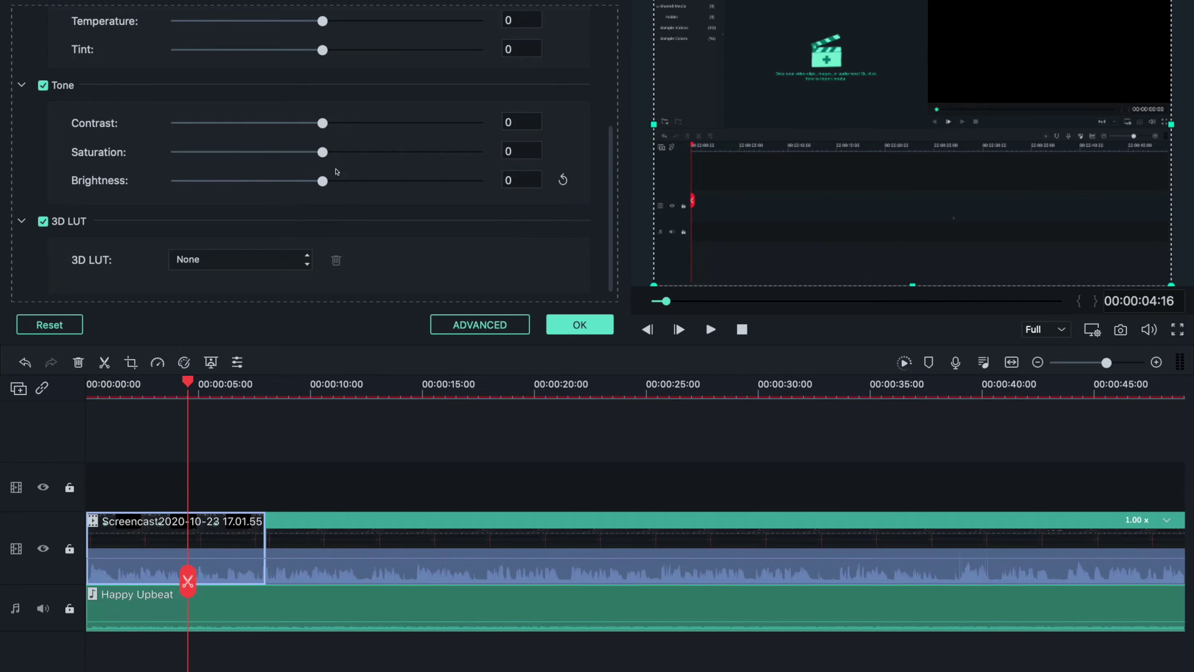
Raise Saturation and Brightness to 100, then return both to 0.
drag(322, 152, 687, 179)
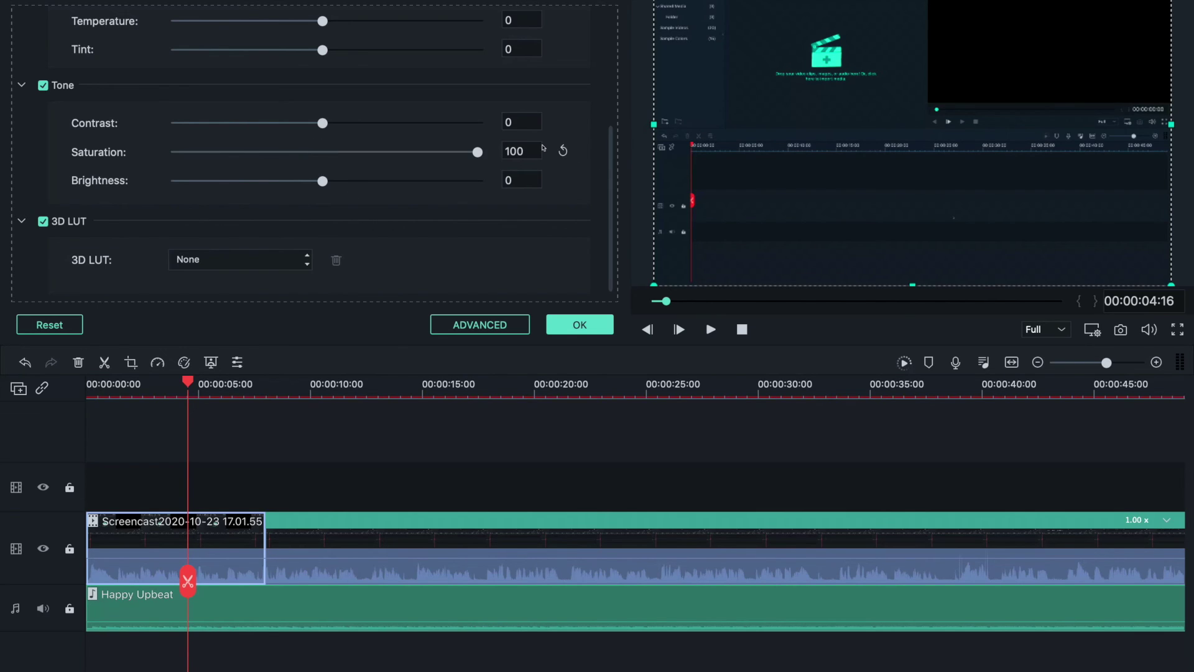
click(563, 152)
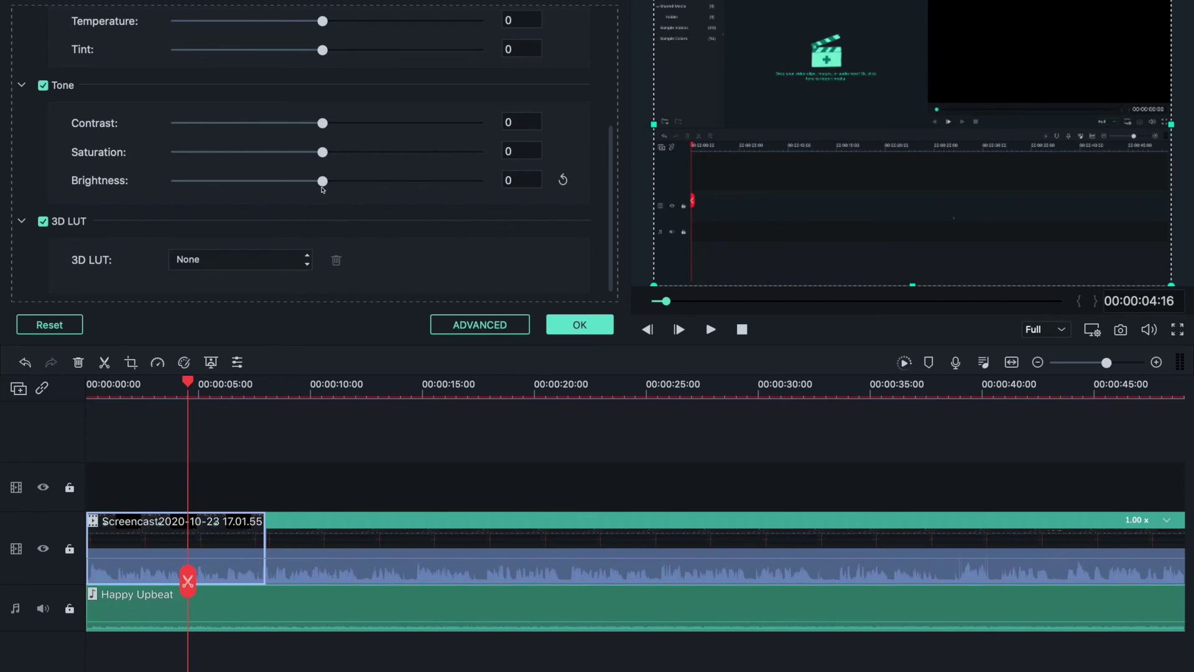
drag(320, 180, 602, 193)
drag(356, 175, 322, 177)
scroll(339, 186, down, 2)
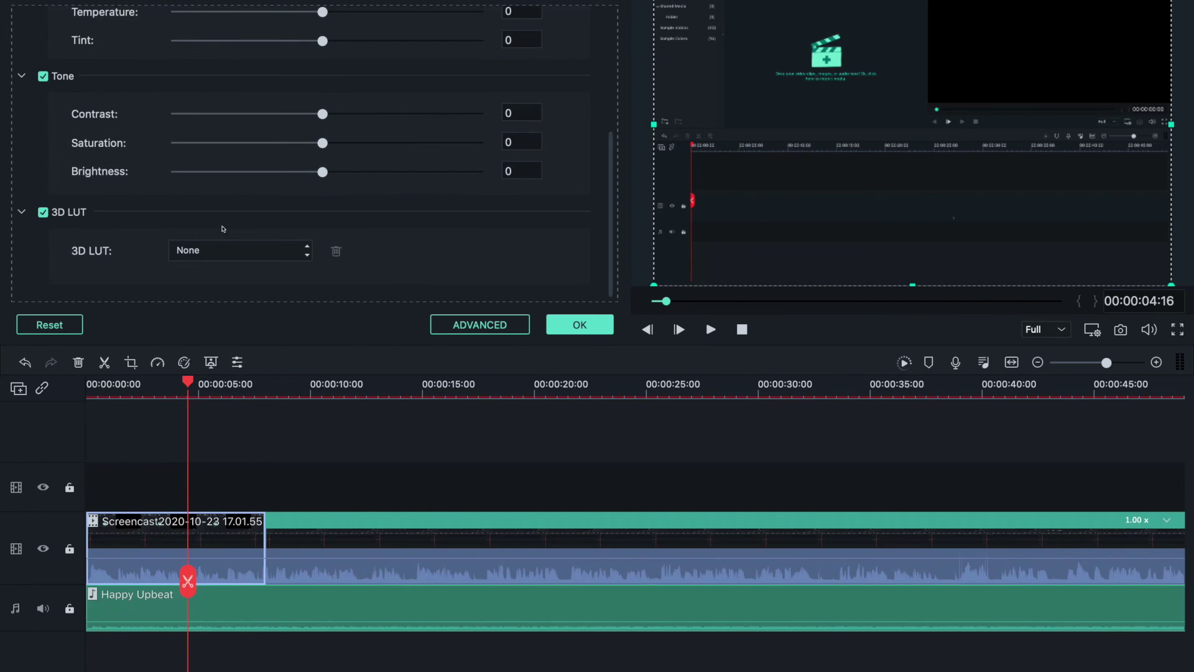
click(256, 250)
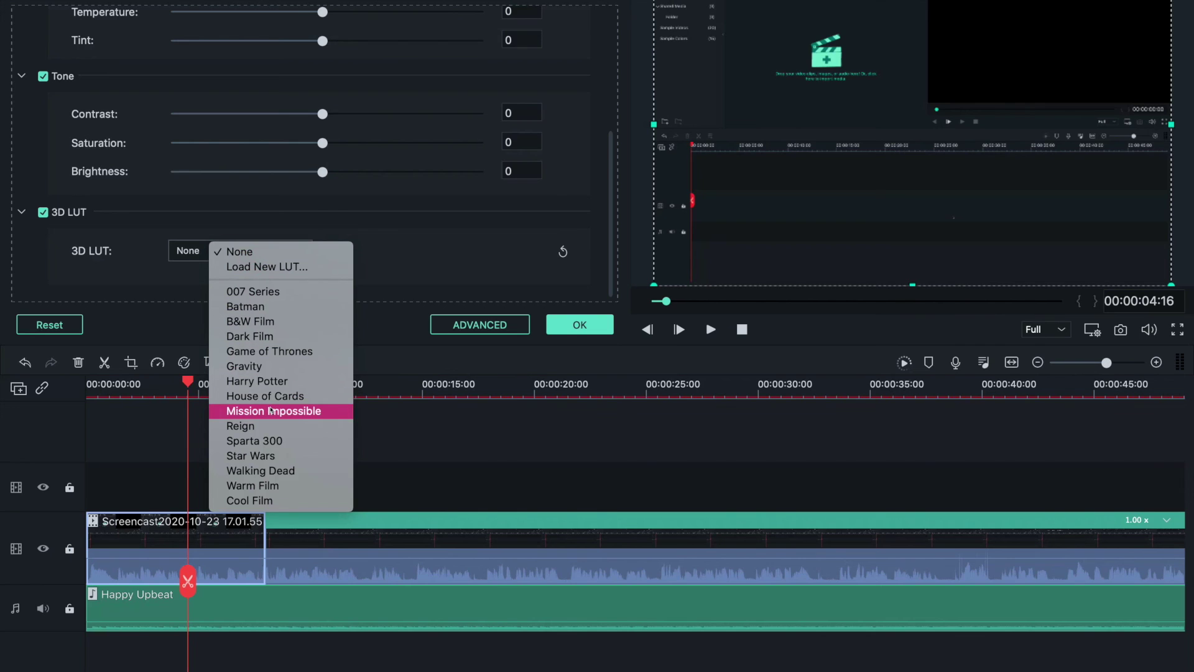
click(284, 472)
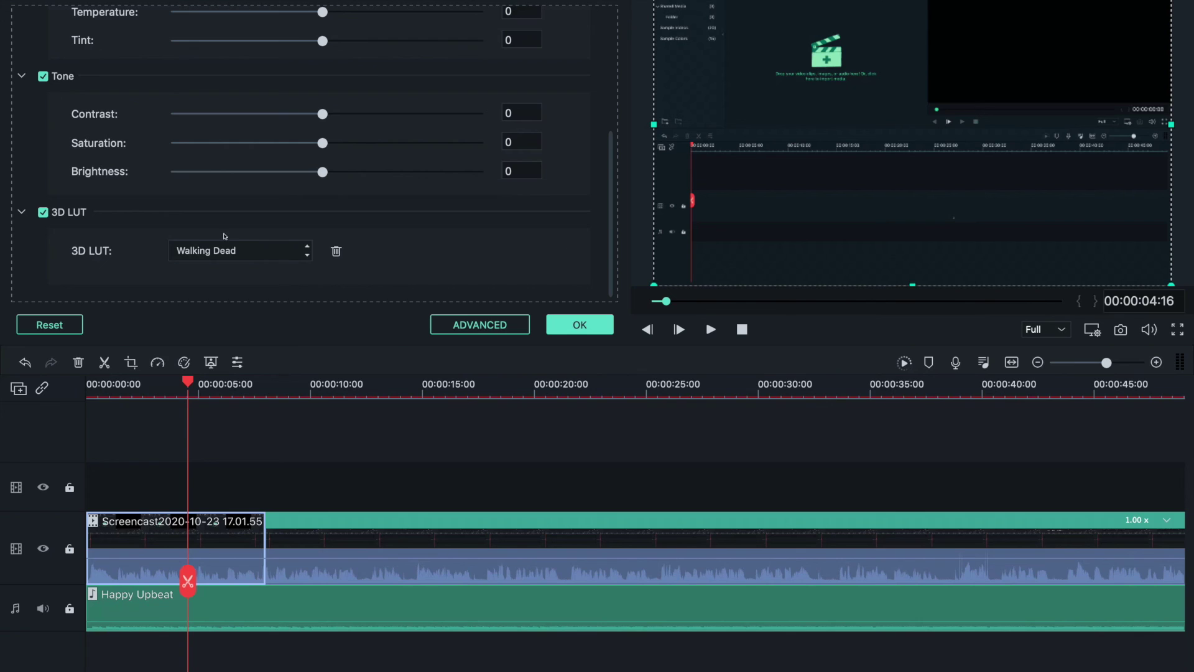
click(225, 249)
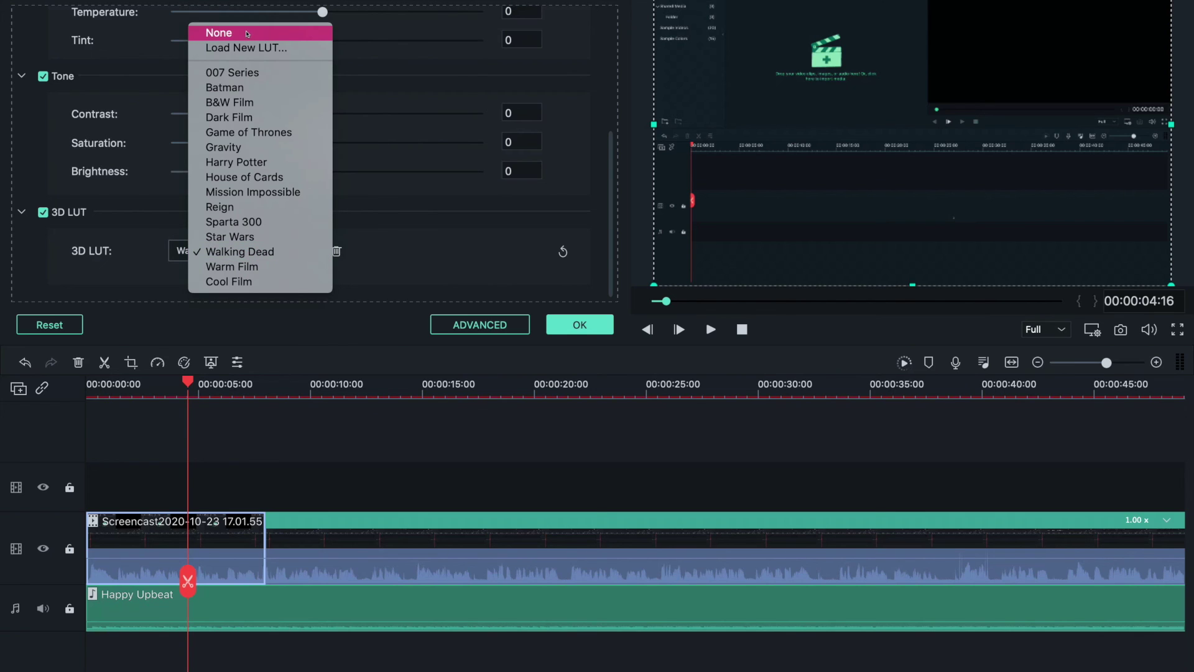
click(246, 34)
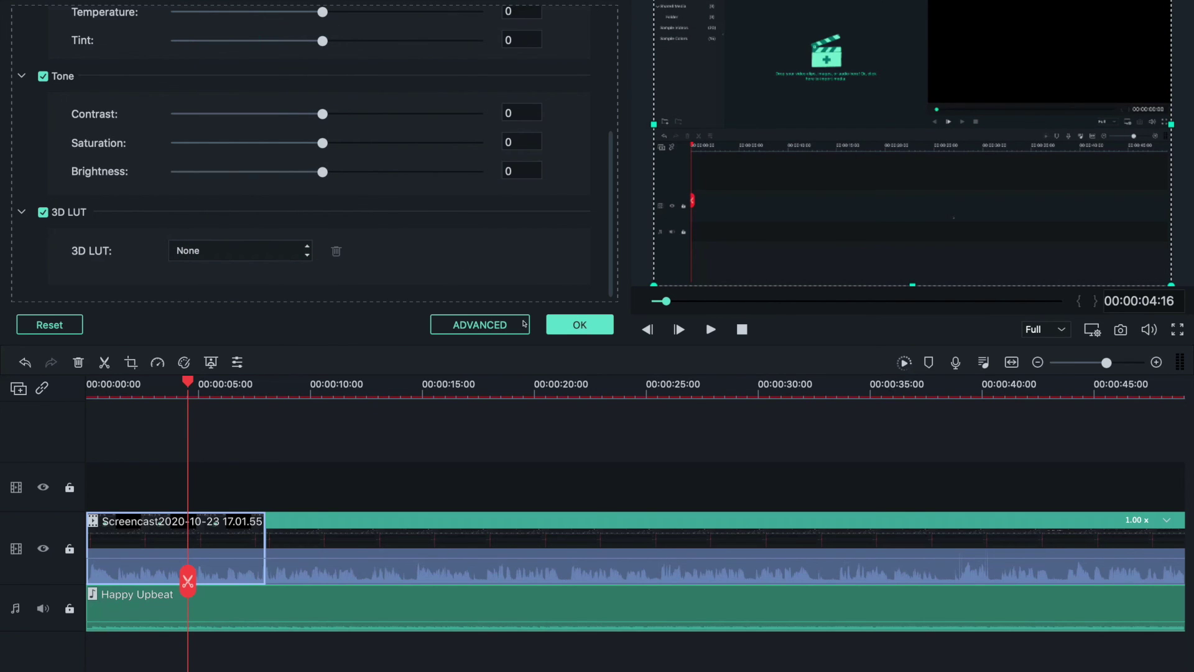
click(524, 323)
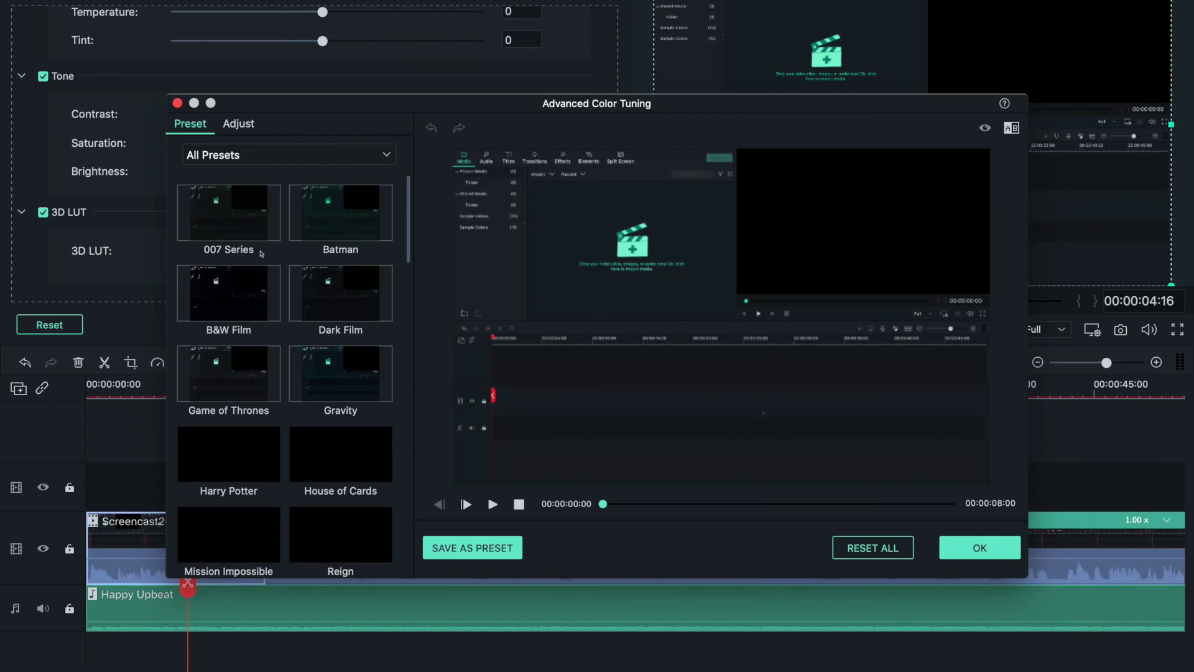
Browse the Advanced colour Adjust and Preset tabs, then close both colour windows unchanged.
scroll(261, 254, down, 15)
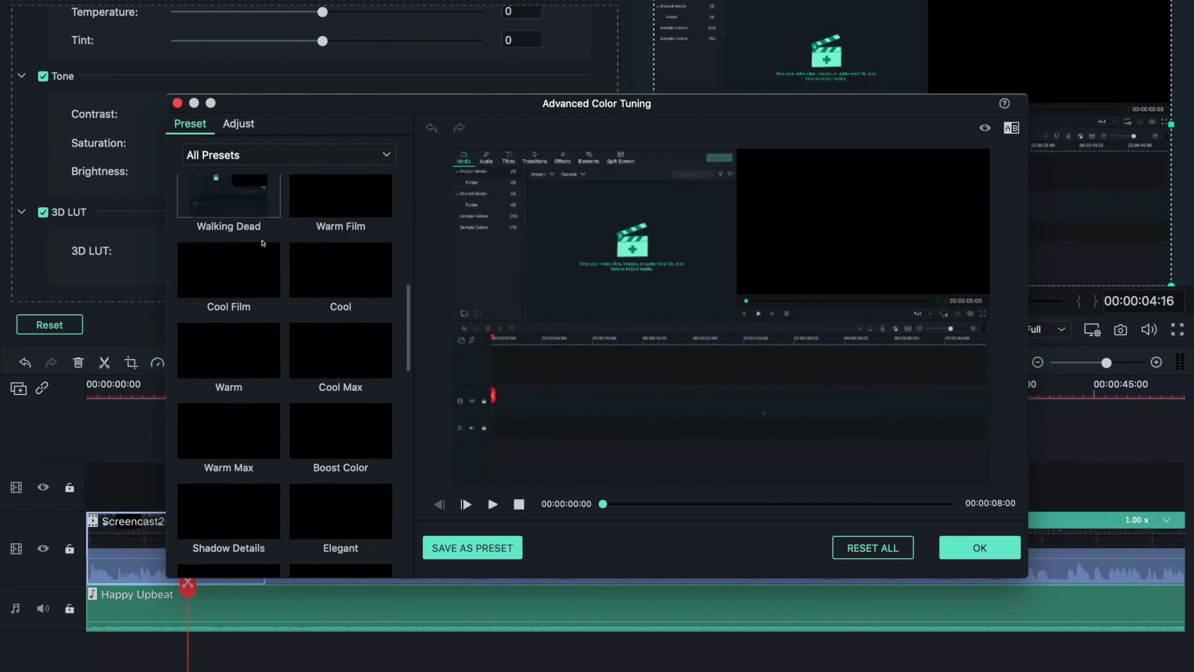
click(239, 124)
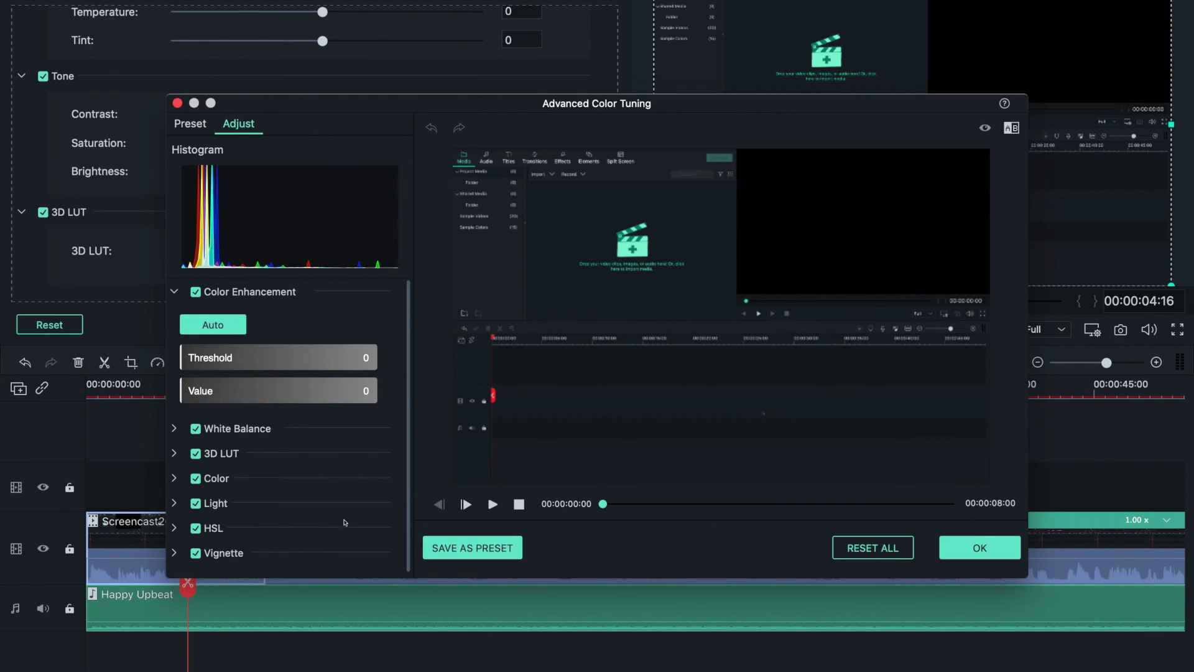
scroll(345, 522, down, 1)
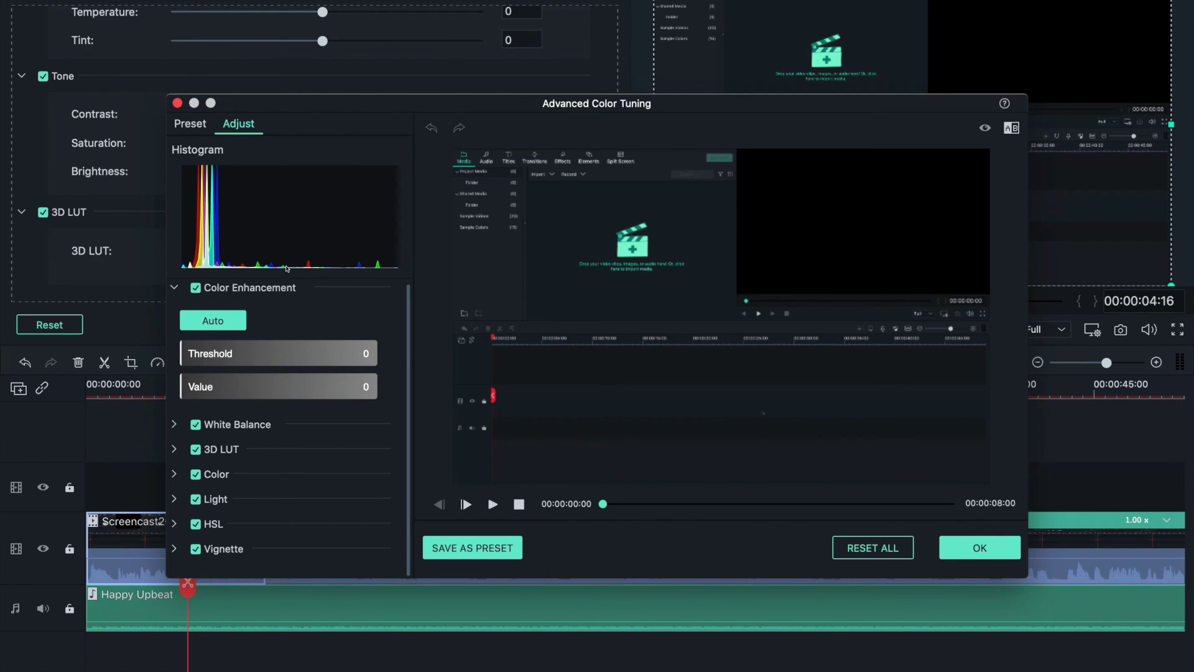
click(194, 124)
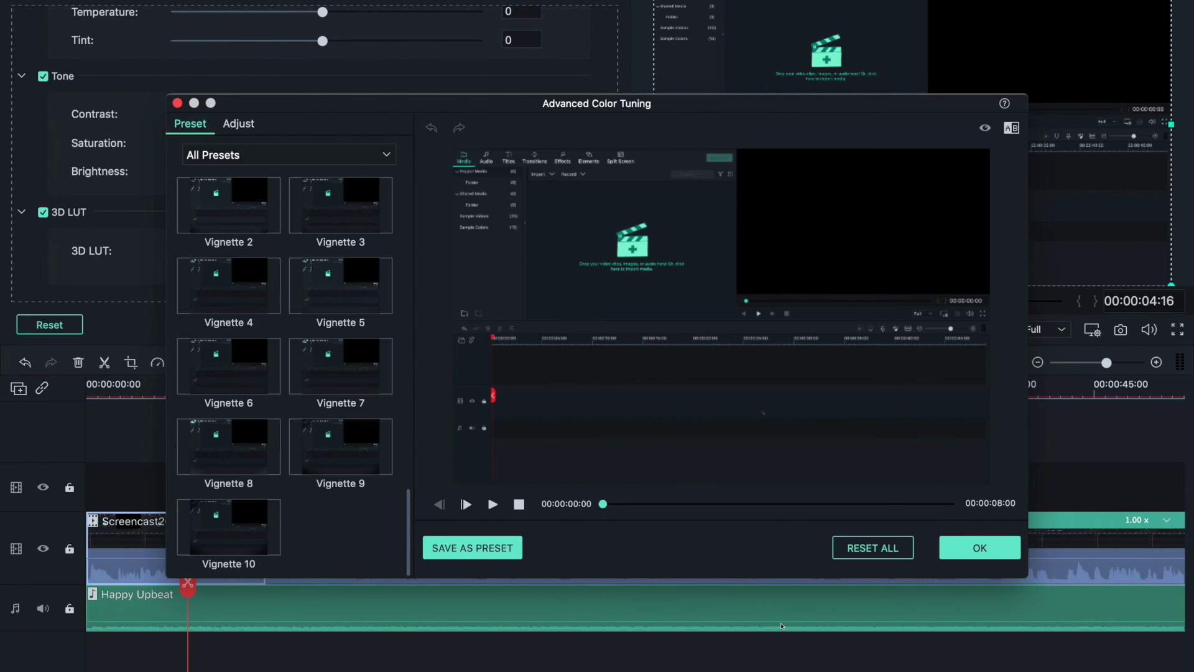
click(979, 548)
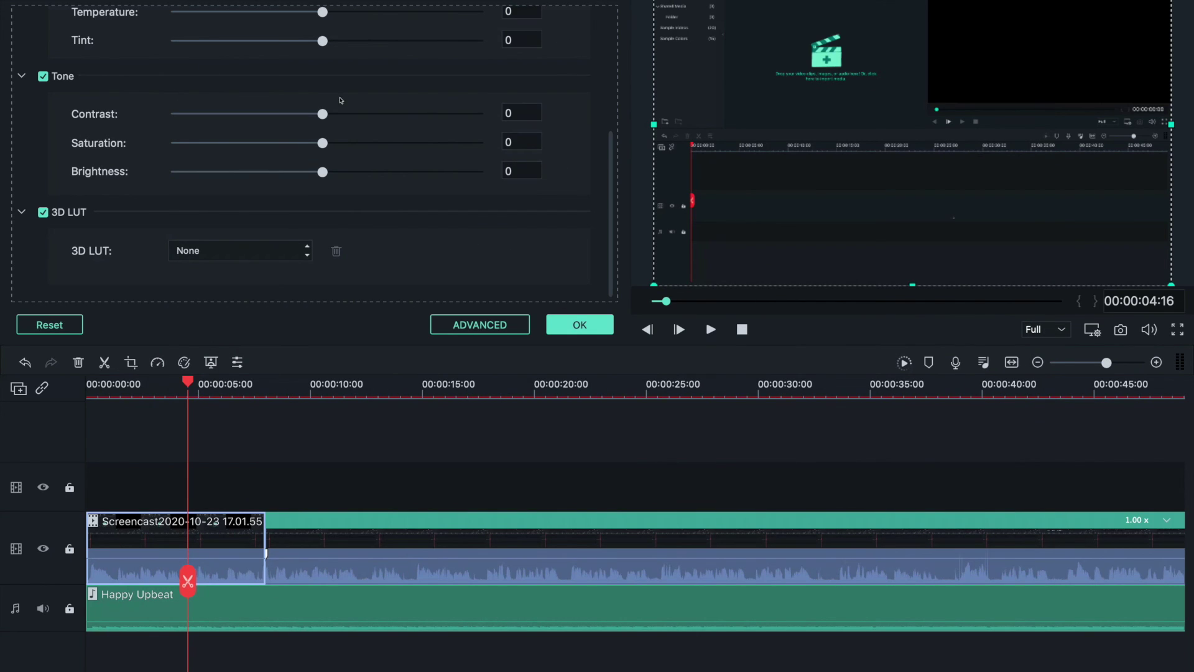
click(579, 323)
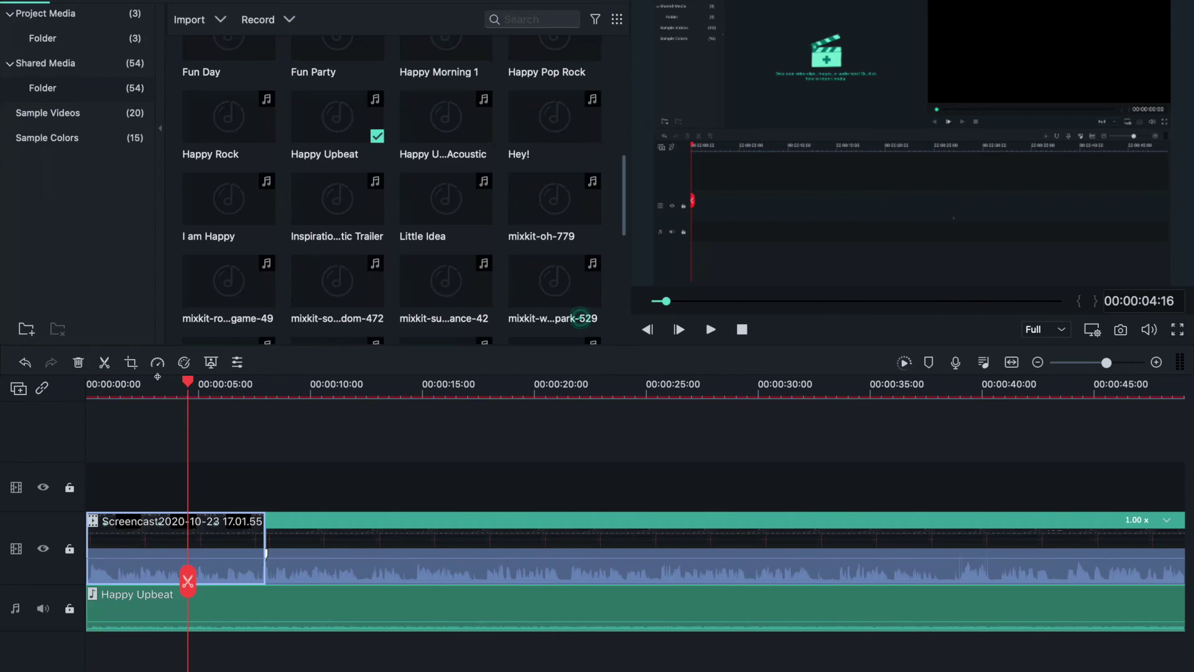
click(211, 363)
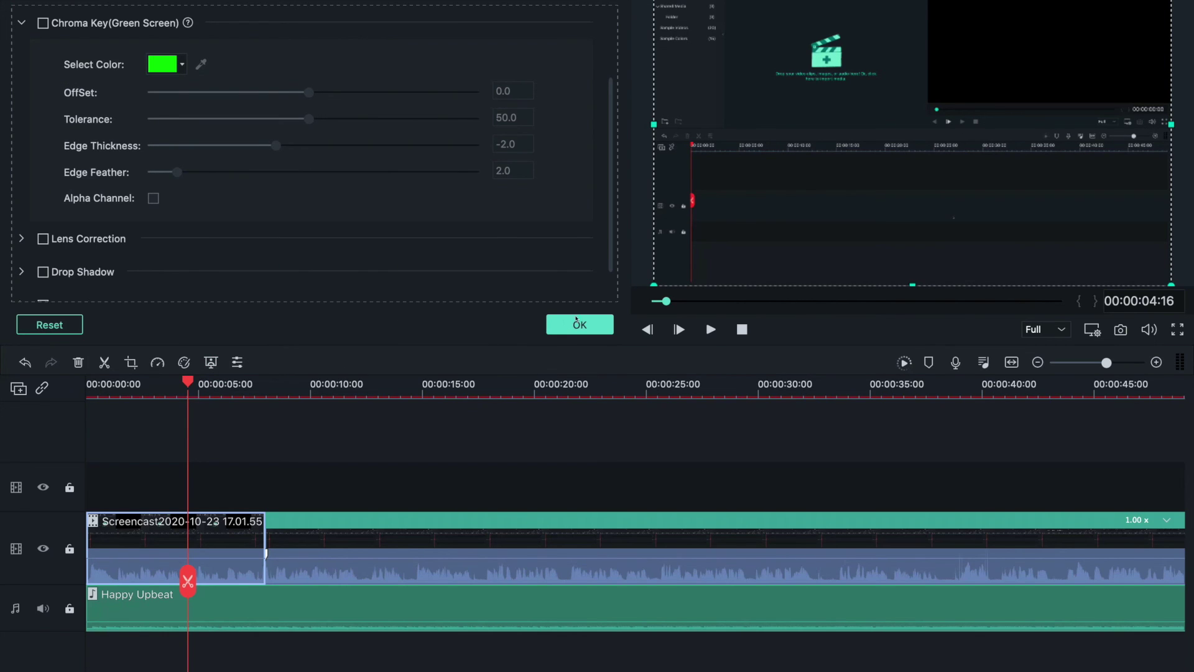
click(576, 321)
click(238, 365)
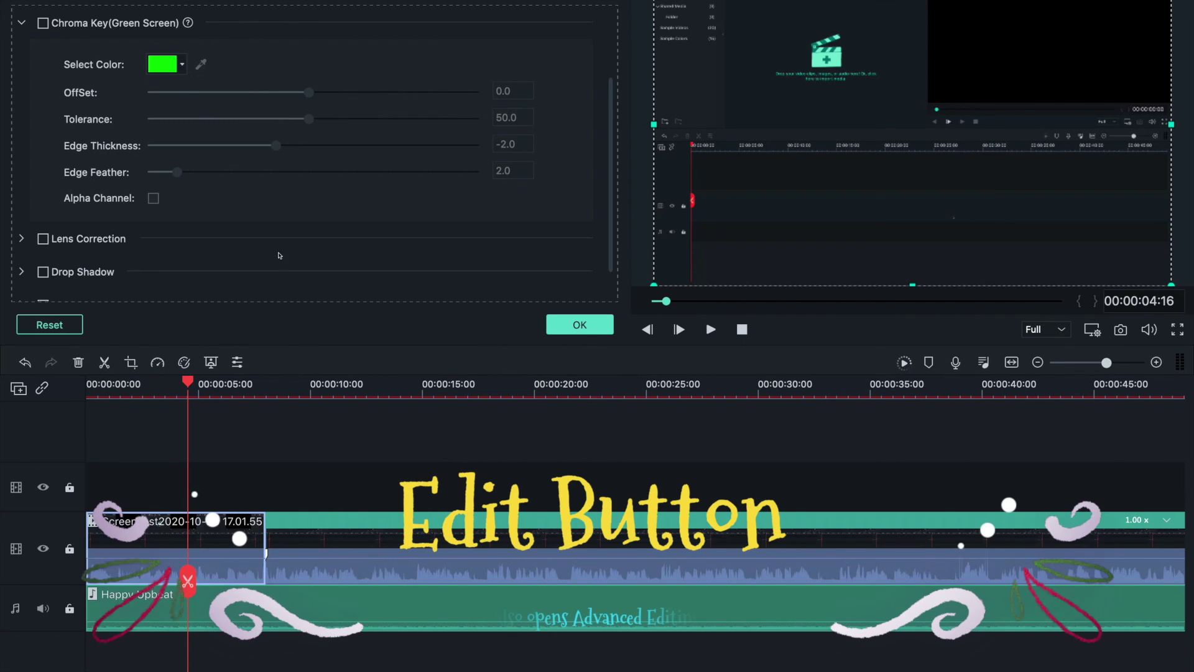
scroll(279, 255, down, 1)
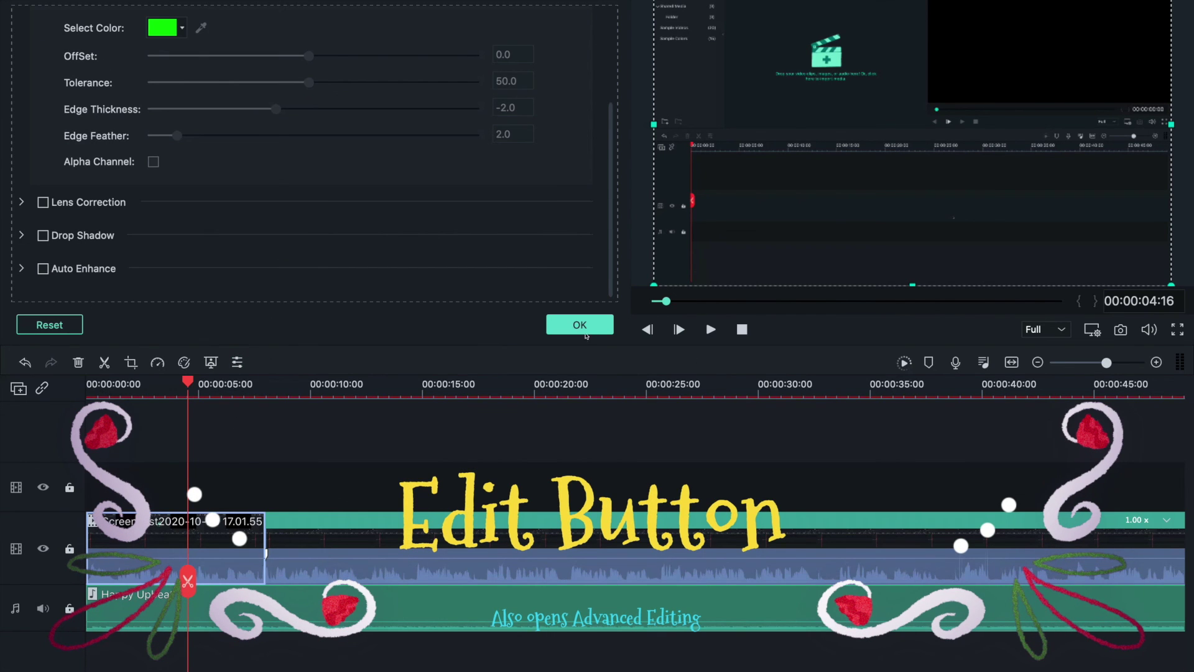
click(584, 328)
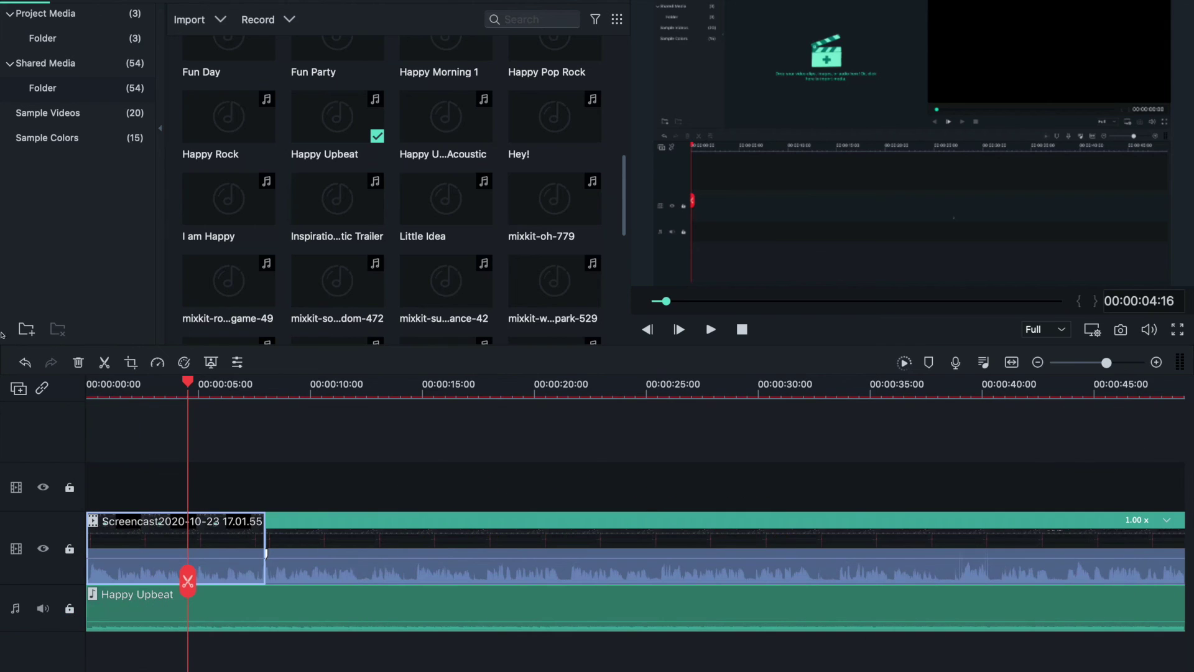
click(69, 487)
click(69, 488)
click(69, 548)
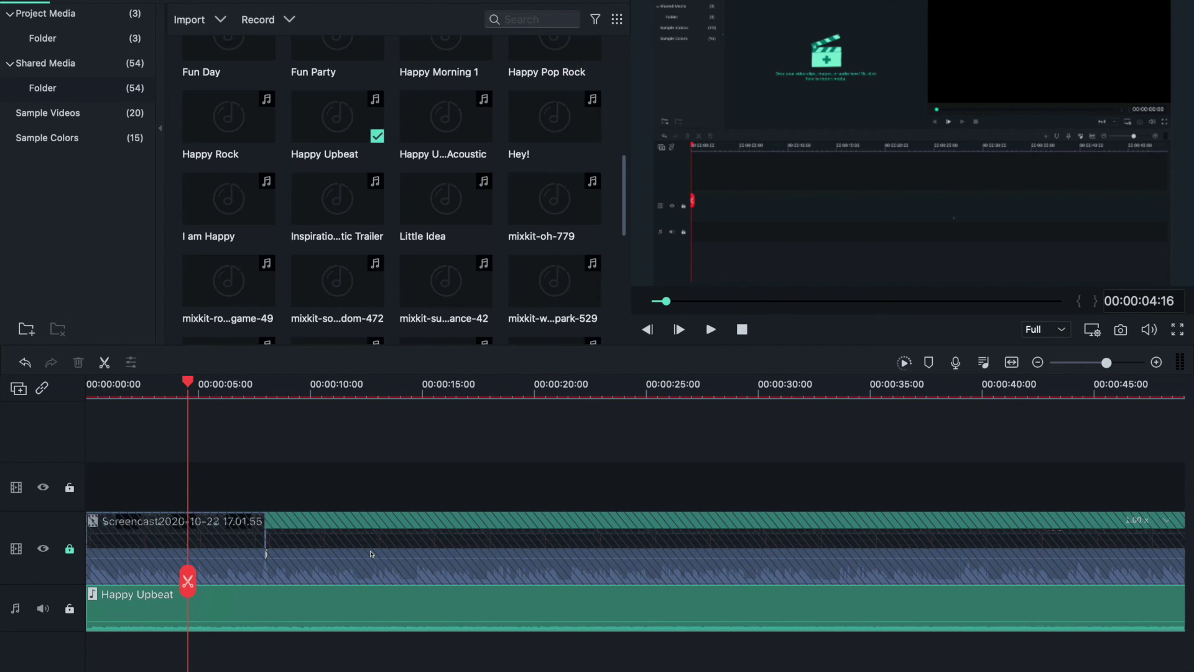
click(70, 609)
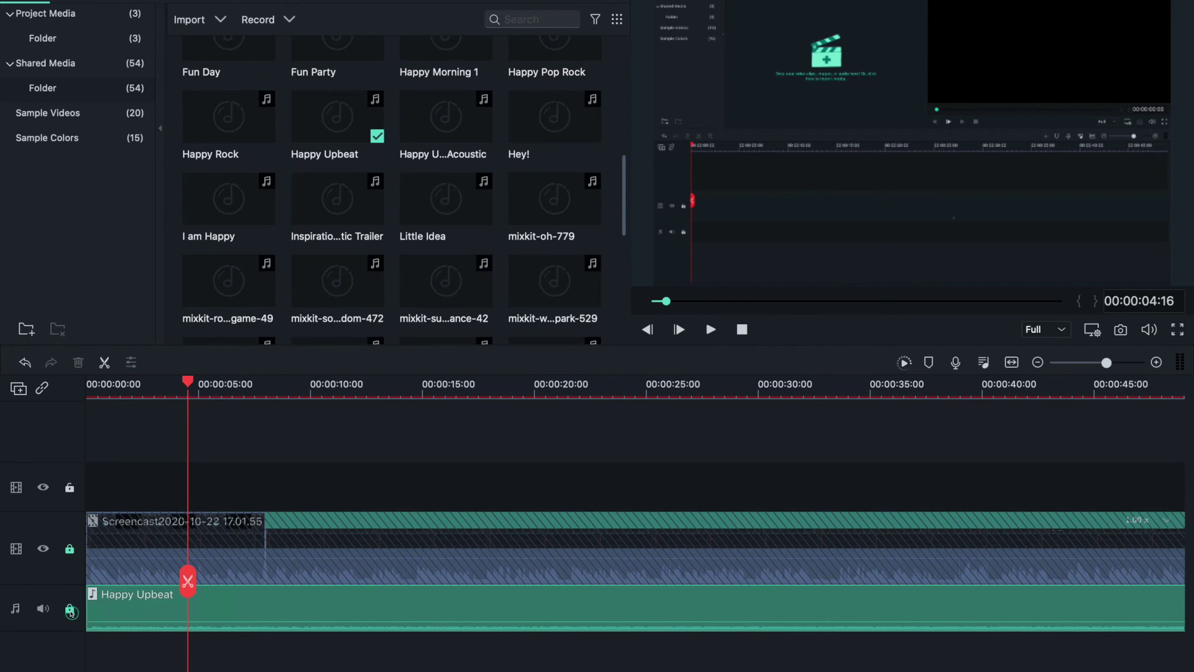
click(70, 550)
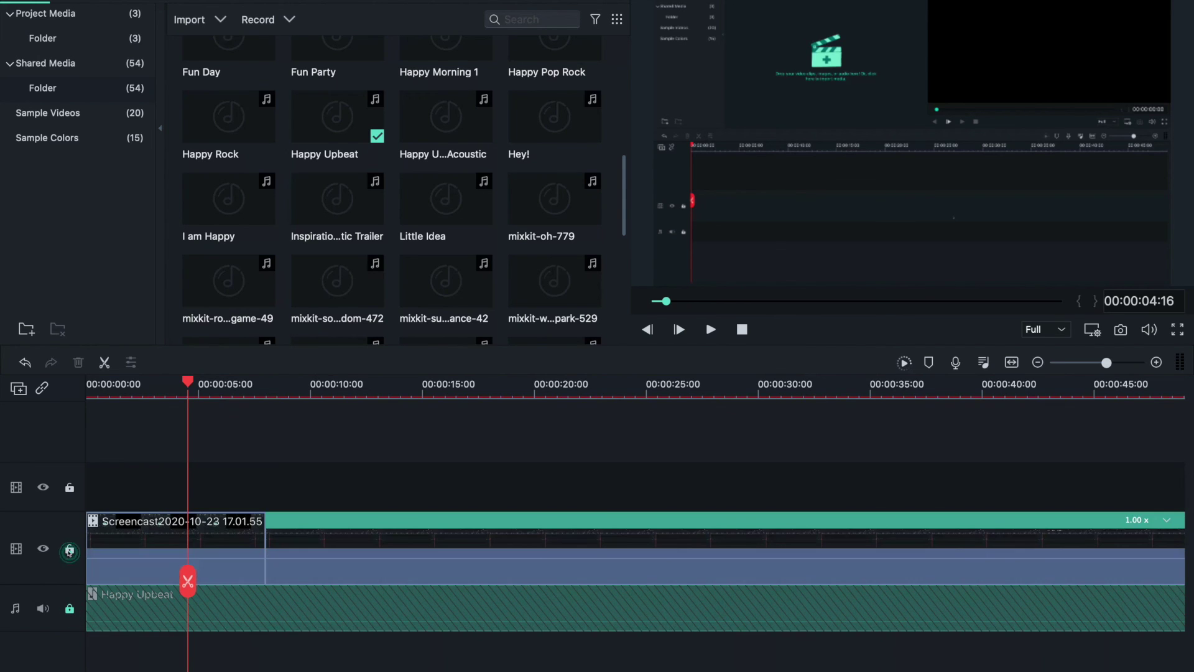
click(70, 608)
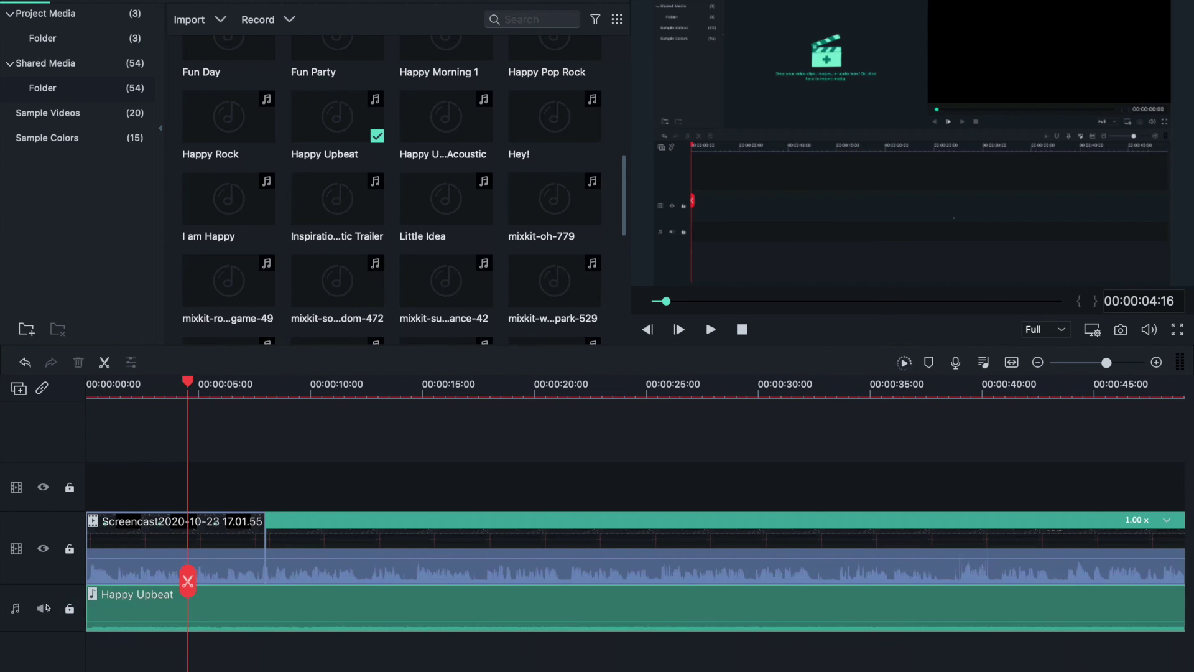
click(42, 609)
click(711, 330)
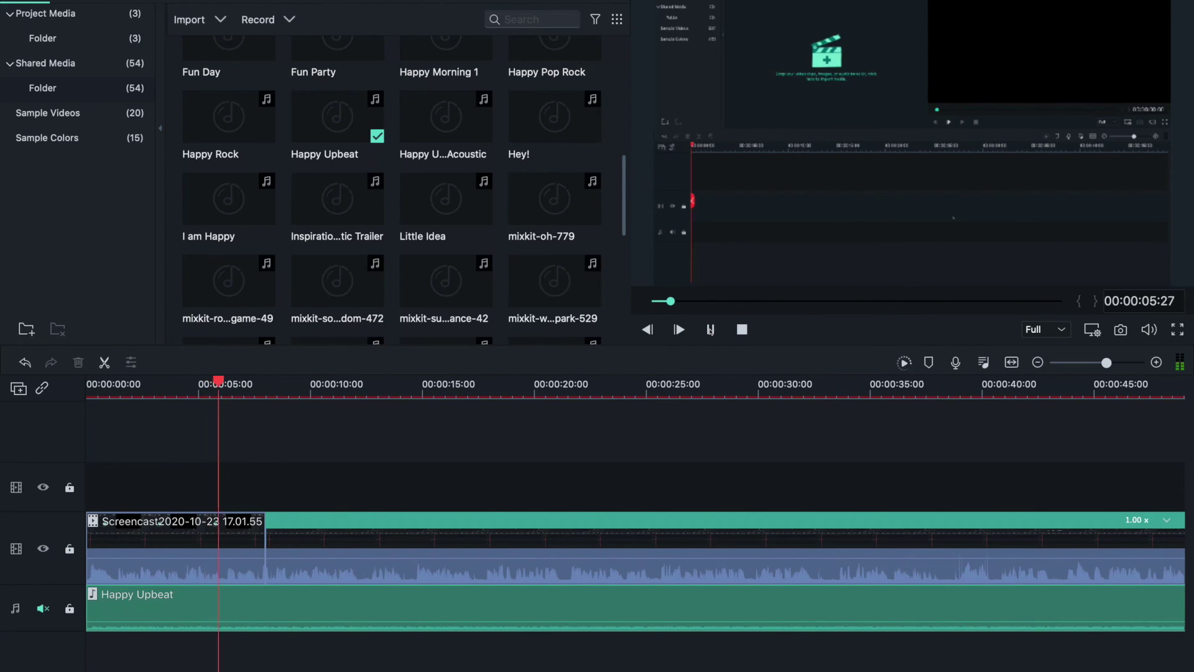
key(space)
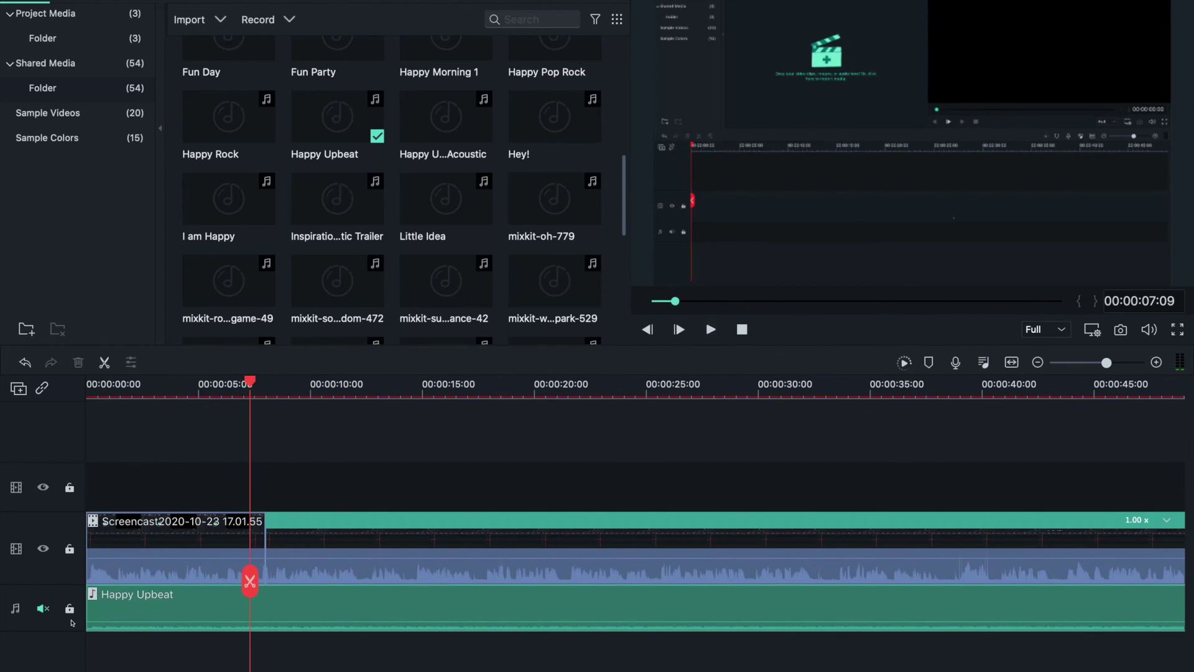
click(41, 609)
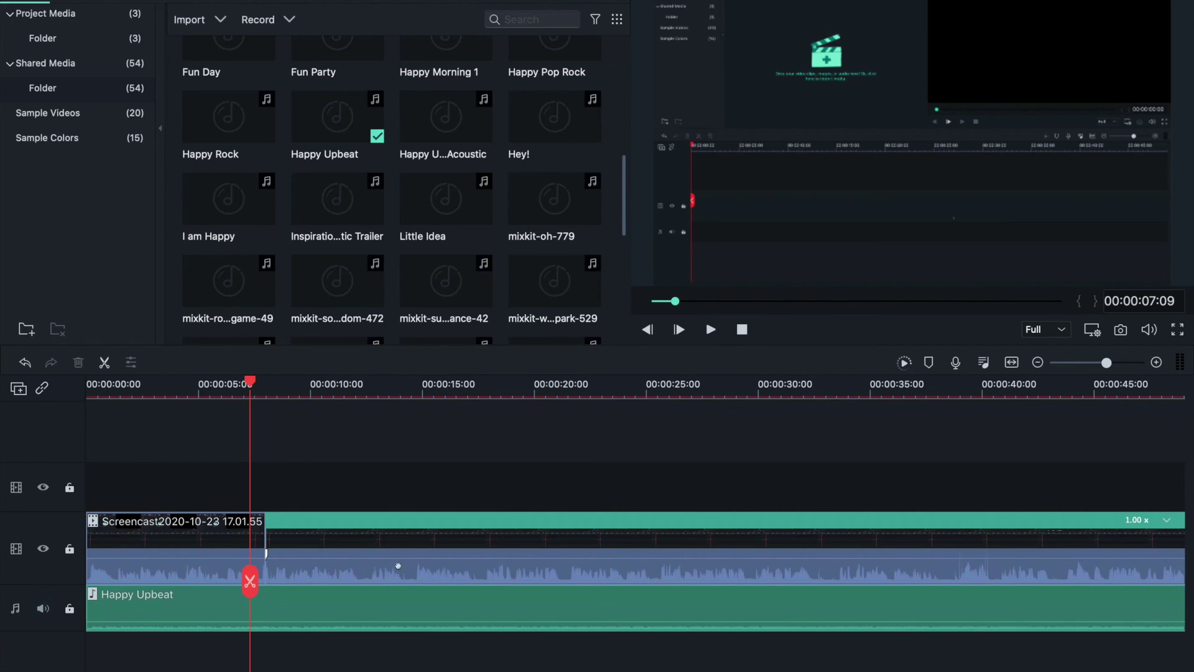